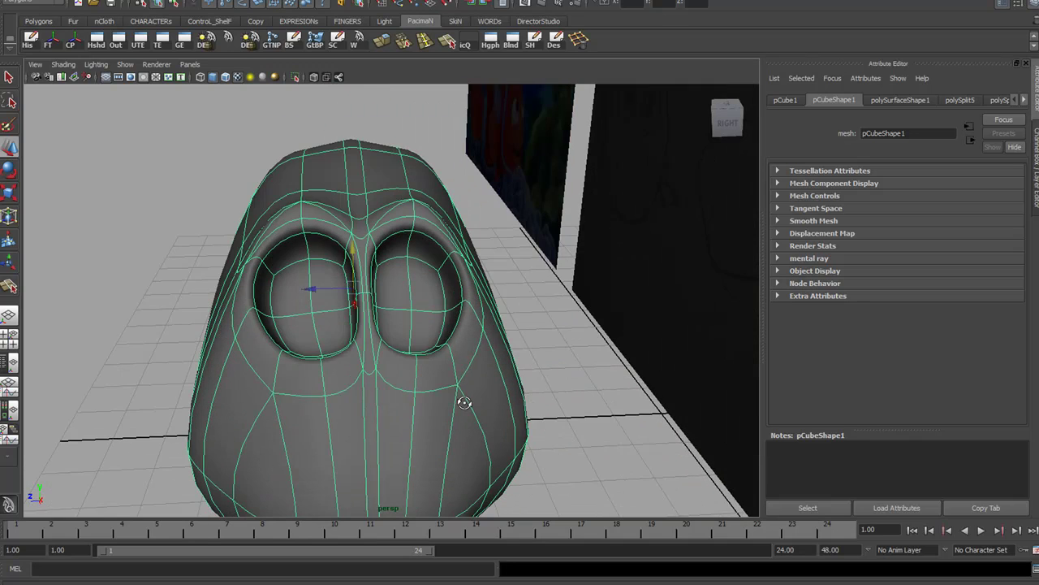
Examine the eye area of the fish body in unsmoothed display and return to the smoothed preview
{"action": "key", "text": "1"}
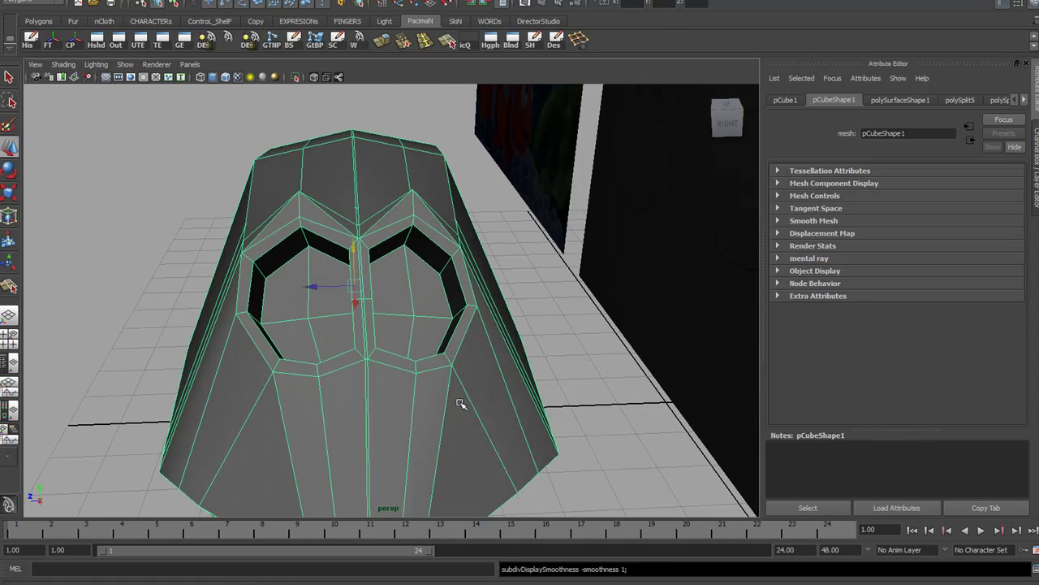
{"action": "right_click_drag", "start_coordinate": [383, 349], "coordinate": [502, 386], "text": "alt"}
{"action": "middle_click_drag", "start_coordinate": [375, 221], "coordinate": [411, 350], "text": "alt"}
{"action": "right_click_drag", "start_coordinate": [406, 351], "coordinate": [383, 297], "text": "alt"}
{"action": "key", "text": "3"}
Extrude the narrow ridge faces on top of the back upward by about 0.7 and rotate them about -30° to start the dorsal fin
{"action": "left_click", "coordinate": [376, 234]}
{"action": "left_click", "coordinate": [376, 234]}
{"action": "left_click_drag", "start_coordinate": [337, 237], "coordinate": [475, 239], "text": "alt"}
{"action": "right_click_drag", "start_coordinate": [467, 231], "coordinate": [373, 226], "text": "alt"}
{"action": "middle_click_drag", "start_coordinate": [386, 231], "coordinate": [477, 210], "text": "alt"}
{"action": "left_click_drag", "start_coordinate": [476, 209], "coordinate": [481, 215], "text": "alt"}
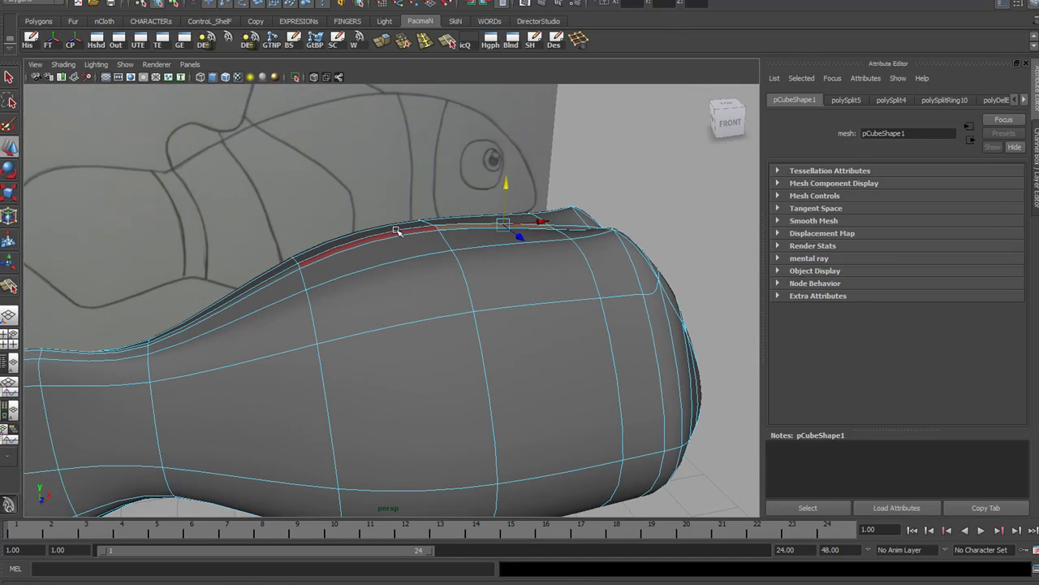
{"action": "mouse_move", "coordinate": [396, 233]}
{"action": "left_mouse_down", "text": "alt"}
{"action": "mouse_move", "coordinate": [430, 239]}
{"action": "mouse_move", "coordinate": [393, 250]}
{"action": "left_mouse_up", "text": "alt"}
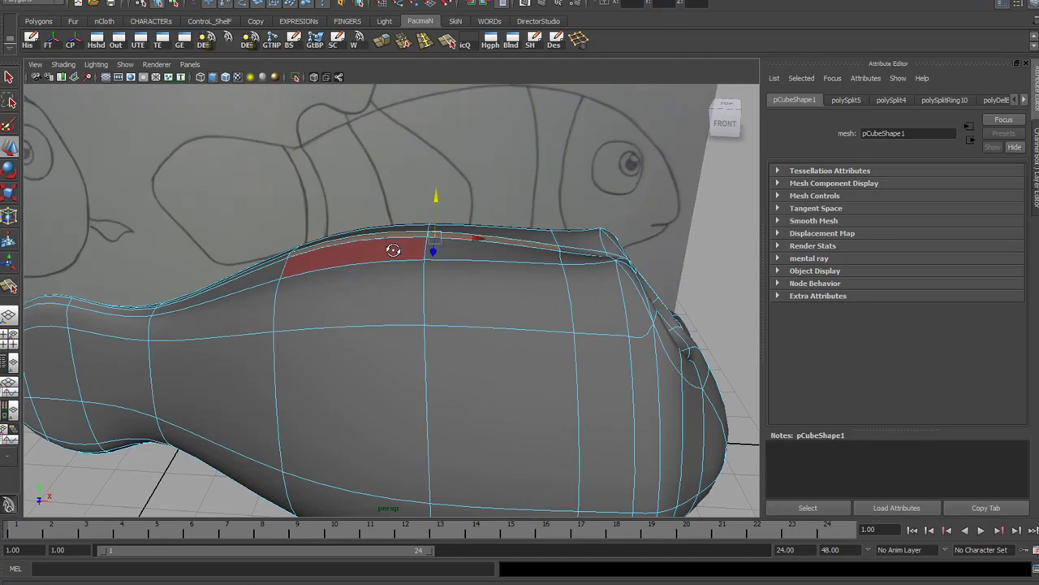
{"action": "right_click_drag", "start_coordinate": [401, 249], "coordinate": [400, 278], "text": "shift"}
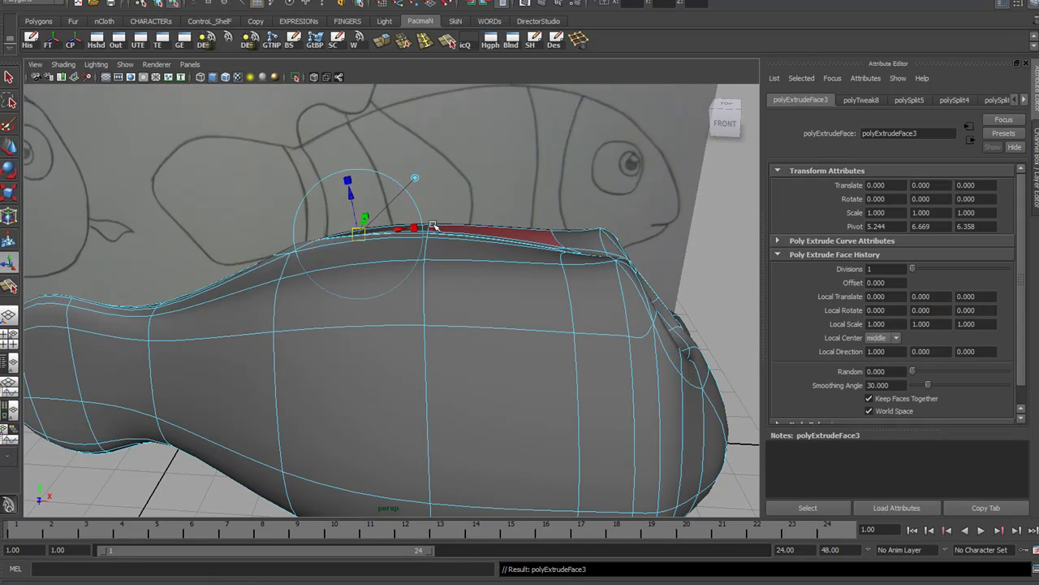
{"action": "left_click_drag", "start_coordinate": [349, 200], "coordinate": [327, 122]}
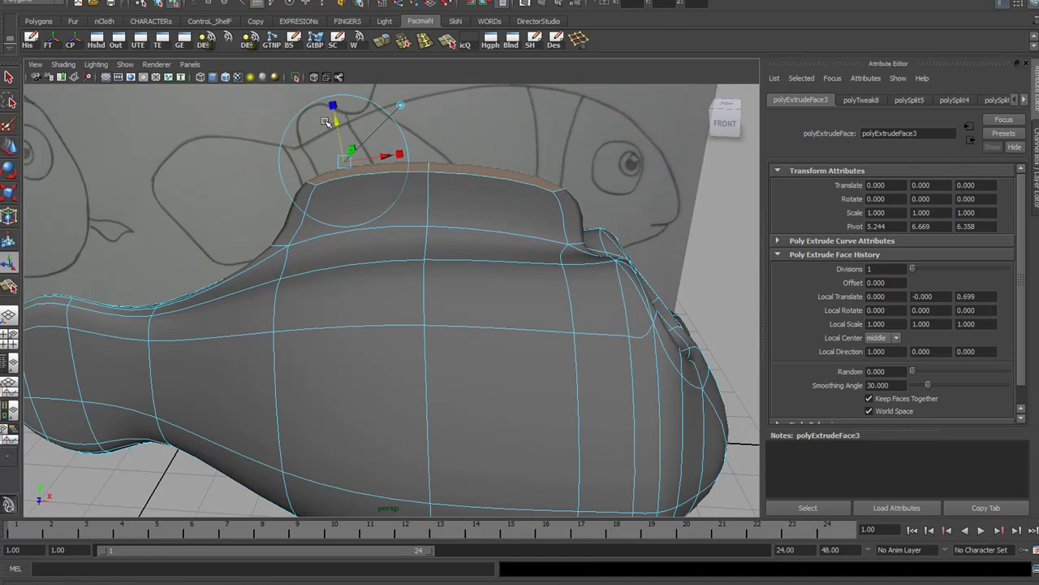
{"action": "left_click", "coordinate": [300, 110]}
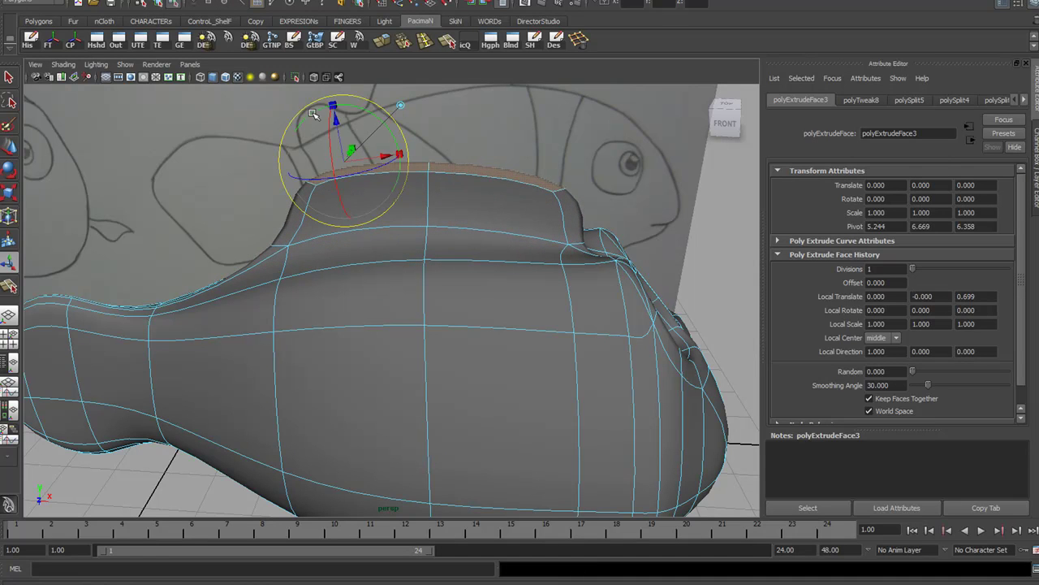
{"action": "mouse_move", "coordinate": [311, 115]}
{"action": "left_mouse_down"}
{"action": "mouse_move", "coordinate": [293, 140]}
{"action": "mouse_move", "coordinate": [301, 128]}
{"action": "left_mouse_up"}
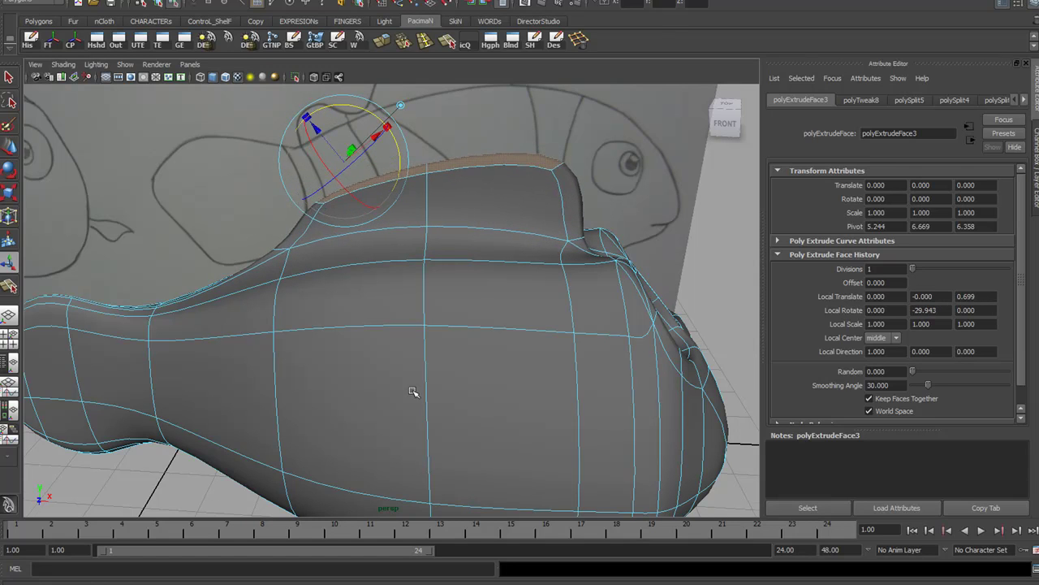
Compare the extruded dorsal fin with the clownfish picture and the side-view reference drawing
{"action": "right_click_drag", "start_coordinate": [385, 367], "coordinate": [309, 341], "text": "alt"}
{"action": "middle_click_drag", "start_coordinate": [309, 341], "coordinate": [647, 348], "text": "alt"}
{"action": "left_click_drag", "start_coordinate": [647, 347], "coordinate": [627, 382], "text": "alt"}
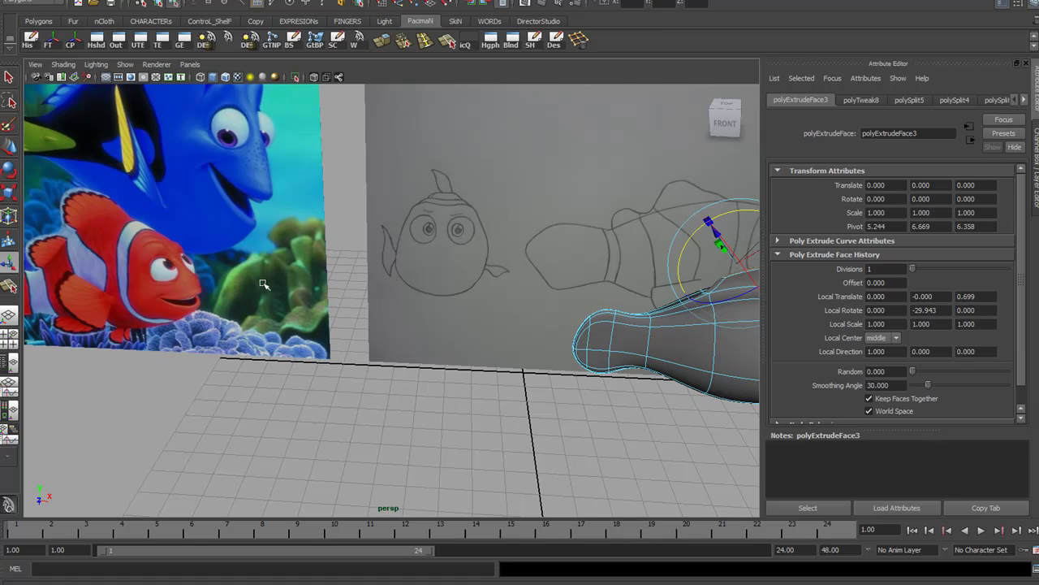
{"action": "middle_click_drag", "start_coordinate": [615, 414], "coordinate": [349, 411], "text": "alt"}
{"action": "right_click_drag", "start_coordinate": [422, 404], "coordinate": [587, 460], "text": "alt"}
{"action": "middle_click_drag", "start_coordinate": [587, 459], "coordinate": [424, 439], "text": "alt"}
{"action": "right_click_drag", "start_coordinate": [416, 386], "coordinate": [503, 409], "text": "alt"}
{"action": "middle_click_drag", "start_coordinate": [503, 393], "coordinate": [552, 400], "text": "alt"}
{"action": "left_click_drag", "start_coordinate": [505, 392], "coordinate": [519, 389], "text": "alt"}
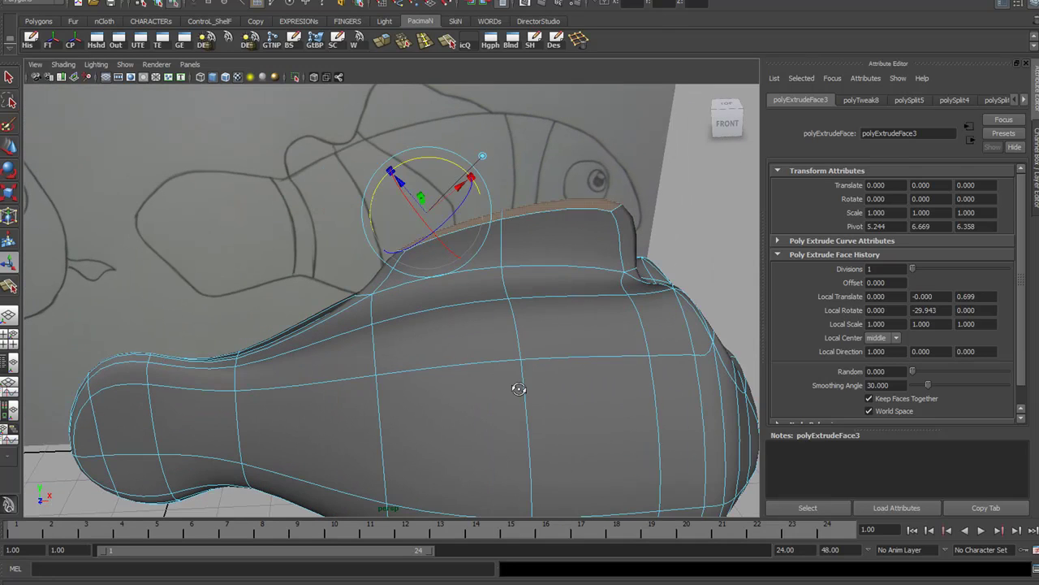
Extrude the ridge faces behind the dorsal fin outward by about 0.77 to form the smaller rear fin
{"action": "left_click_drag", "start_coordinate": [336, 343], "coordinate": [365, 347], "text": "alt"}
{"action": "left_click", "coordinate": [394, 330]}
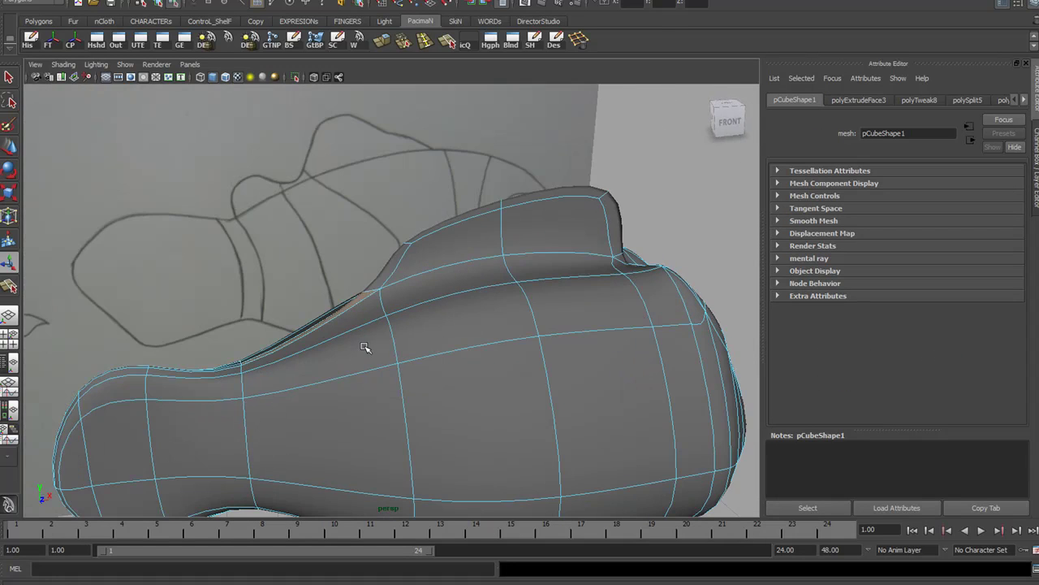
{"action": "left_click", "coordinate": [404, 42]}
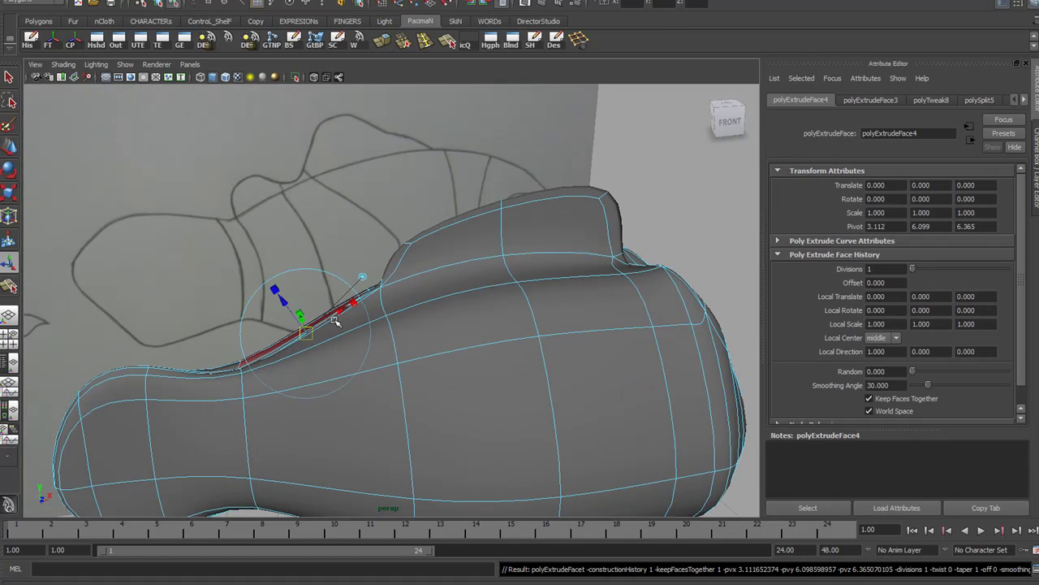
{"action": "left_click_drag", "start_coordinate": [283, 301], "coordinate": [406, 322]}
Move the rear top corner vertices of the larger dorsal fin up and toward the tail
{"action": "middle_click_drag", "start_coordinate": [406, 322], "coordinate": [631, 297], "text": "alt"}
{"action": "left_click_drag", "start_coordinate": [610, 320], "coordinate": [615, 318], "text": "alt"}
{"action": "scroll", "coordinate": [615, 319], "scroll_direction": "down", "scroll_amount": 1}
{"action": "right_click_drag", "start_coordinate": [617, 247], "coordinate": [584, 246]}
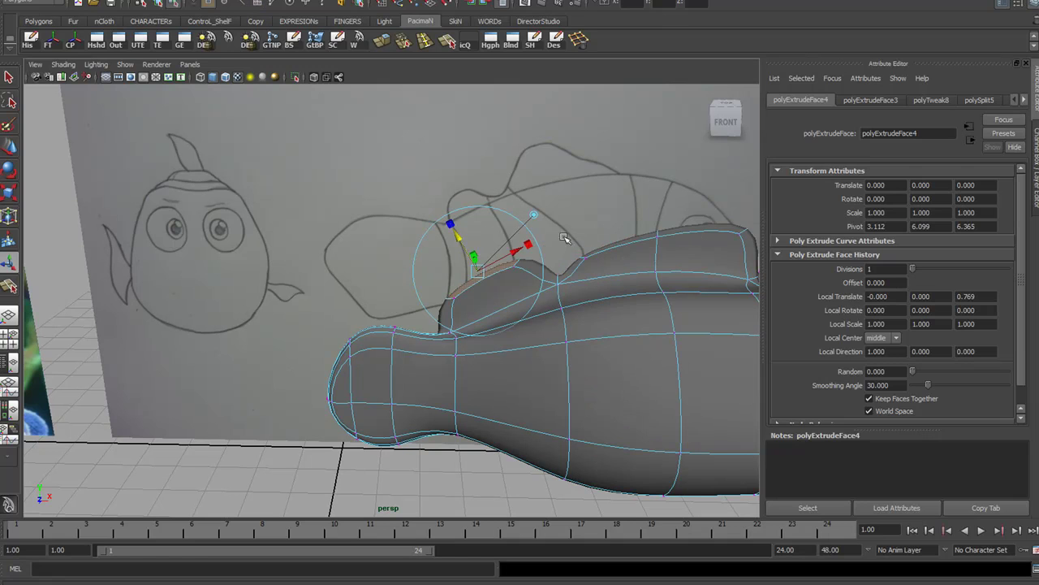
{"action": "left_click", "coordinate": [605, 264]}
{"action": "key", "text": "w"}
{"action": "left_click_drag", "start_coordinate": [572, 217], "coordinate": [557, 179]}
{"action": "middle_click_drag", "start_coordinate": [747, 247], "coordinate": [678, 245], "text": "alt"}
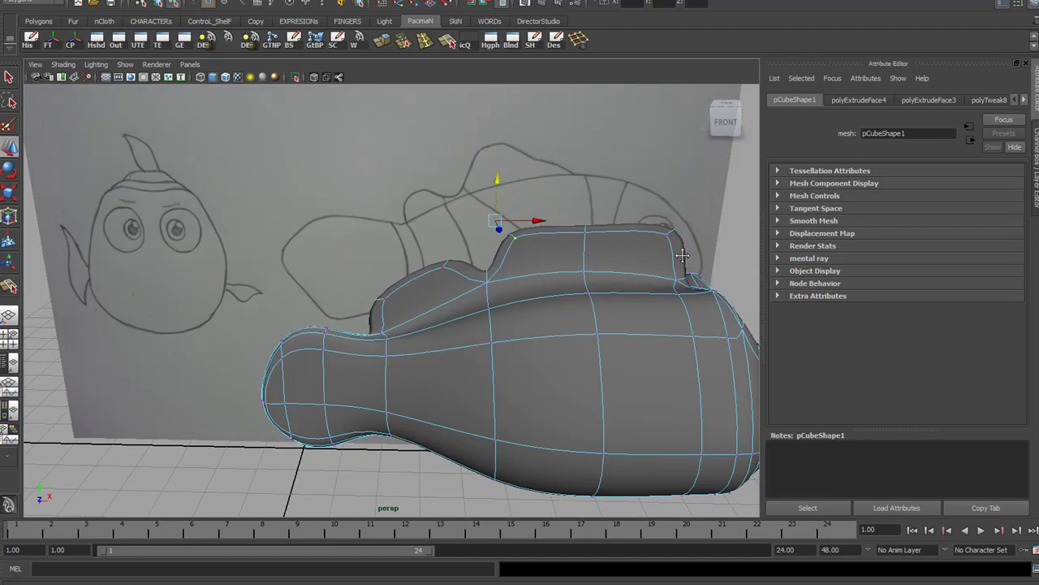
Raise the dorsal fin's middle top vertices and shift them and the front corner vertices tailward to taper the fin
{"action": "left_click_drag", "start_coordinate": [625, 264], "coordinate": [623, 258]}
{"action": "left_click_drag", "start_coordinate": [587, 188], "coordinate": [587, 155]}
{"action": "left_click_drag", "start_coordinate": [615, 193], "coordinate": [582, 192]}
{"action": "left_click", "coordinate": [671, 236]}
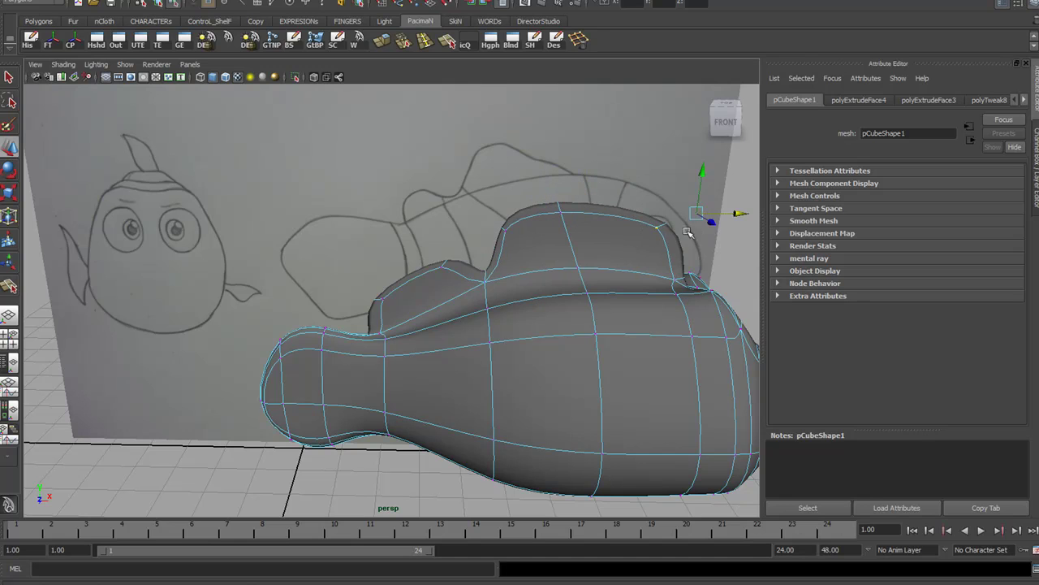
{"action": "left_click_drag", "start_coordinate": [737, 216], "coordinate": [686, 215]}
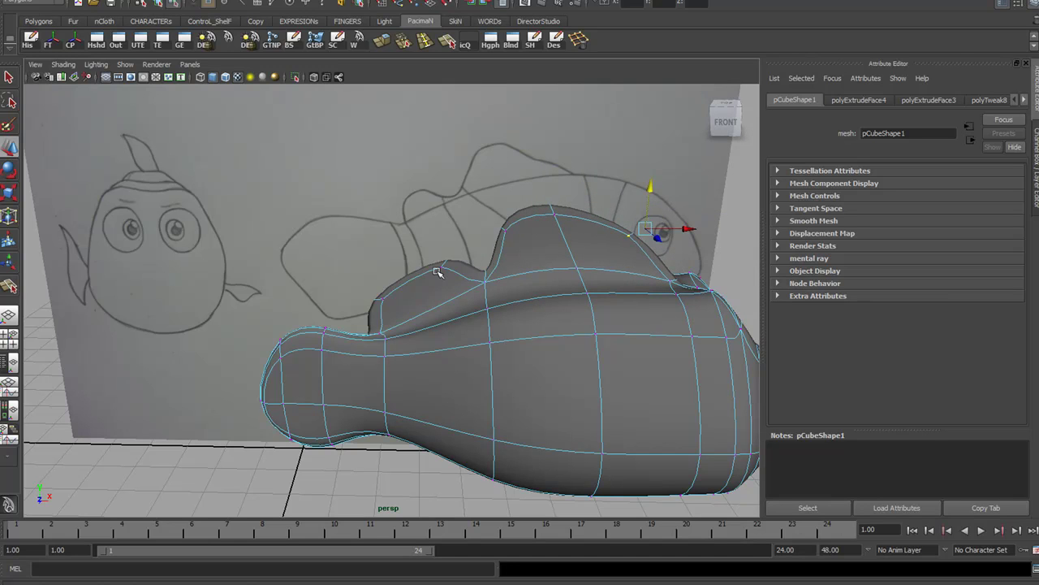
Extrude the ridge faces under the body near the tail downward to form the lower rear fin, following the reference picture
{"action": "left_click_drag", "start_coordinate": [506, 334], "coordinate": [364, 349], "text": "alt"}
{"action": "middle_click_drag", "start_coordinate": [364, 348], "coordinate": [605, 303], "text": "alt"}
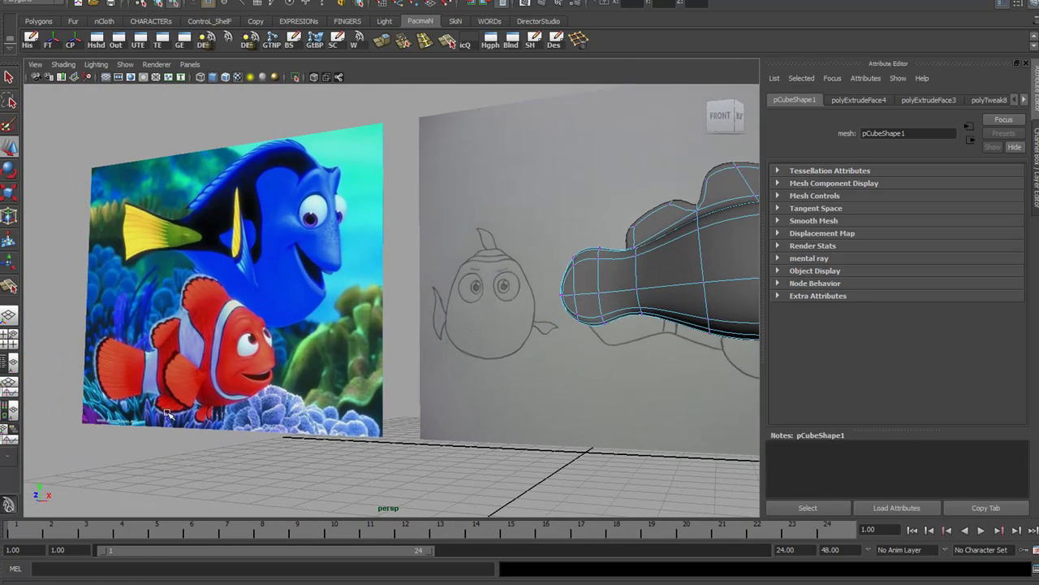
{"action": "left_click_drag", "start_coordinate": [465, 408], "coordinate": [596, 390], "text": "alt"}
{"action": "left_click_drag", "start_coordinate": [301, 296], "coordinate": [430, 456], "text": "alt"}
{"action": "middle_click_drag", "start_coordinate": [146, 413], "coordinate": [675, 389], "text": "alt"}
{"action": "mouse_move", "coordinate": [386, 365]}
{"action": "left_mouse_down", "text": "alt"}
{"action": "mouse_move", "coordinate": [478, 366]}
{"action": "mouse_move", "coordinate": [223, 371]}
{"action": "mouse_move", "coordinate": [235, 360]}
{"action": "left_mouse_up", "text": "alt"}
{"action": "right_click_drag", "start_coordinate": [234, 360], "coordinate": [297, 336], "text": "alt"}
{"action": "middle_click_drag", "start_coordinate": [297, 336], "coordinate": [301, 430], "text": "alt"}
{"action": "left_click_drag", "start_coordinate": [301, 430], "coordinate": [303, 347], "text": "alt"}
{"action": "right_click_drag", "start_coordinate": [279, 355], "coordinate": [229, 390]}
{"action": "left_click", "coordinate": [228, 362]}
{"action": "left_click_drag", "start_coordinate": [226, 384], "coordinate": [212, 406], "text": "alt"}
{"action": "left_click_drag", "start_coordinate": [151, 362], "coordinate": [106, 425]}
Insert a vertical edge loop around the body through the small rear dorsal fin and the lower rear fin
{"action": "left_click_drag", "start_coordinate": [236, 424], "coordinate": [362, 355], "text": "alt"}
{"action": "middle_click_drag", "start_coordinate": [363, 355], "coordinate": [449, 372], "text": "alt"}
{"action": "right_click_drag", "start_coordinate": [441, 247], "coordinate": [398, 246]}
{"action": "left_click", "coordinate": [433, 233]}
{"action": "left_click_drag", "start_coordinate": [424, 184], "coordinate": [430, 181]}
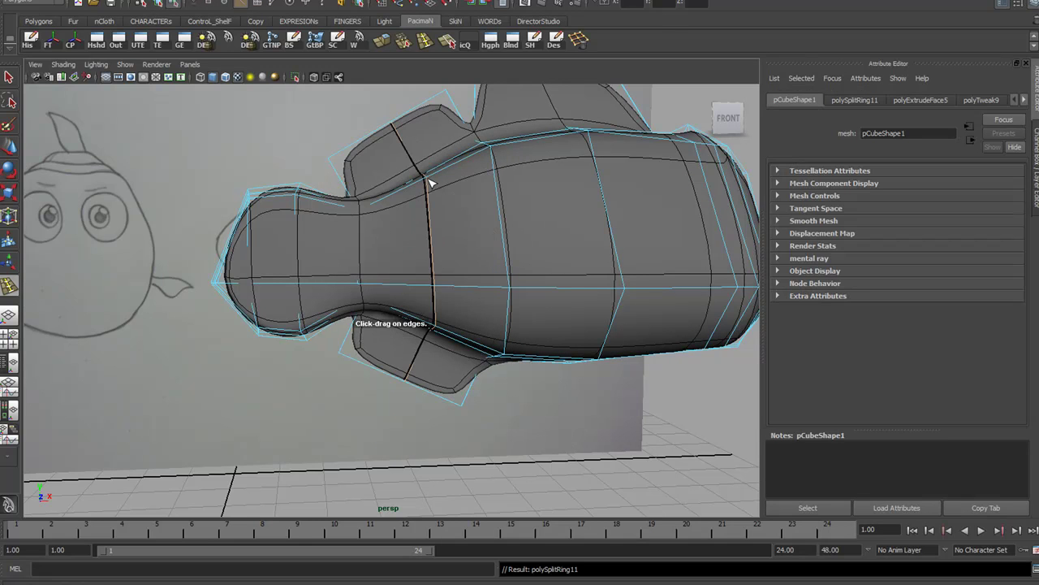
Insert further edge loops on the body, including a vertical one through the larger dorsal fin
{"action": "left_click_drag", "start_coordinate": [580, 290], "coordinate": [524, 300], "text": "alt"}
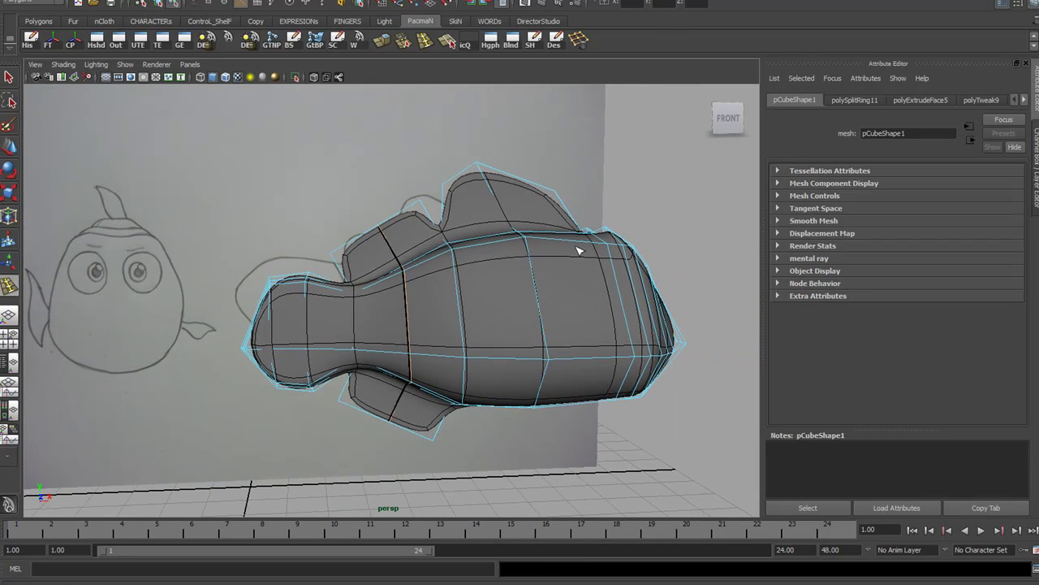
{"action": "left_click_drag", "start_coordinate": [558, 241], "coordinate": [560, 239]}
{"action": "left_click_drag", "start_coordinate": [571, 293], "coordinate": [512, 323], "text": "alt"}
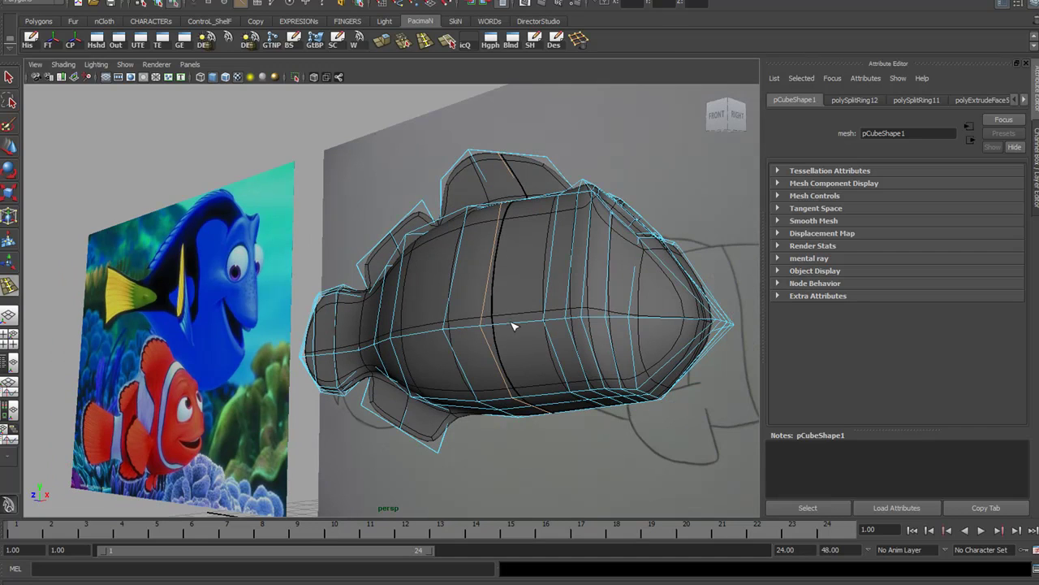
{"action": "left_click_drag", "start_coordinate": [593, 357], "coordinate": [543, 384]}
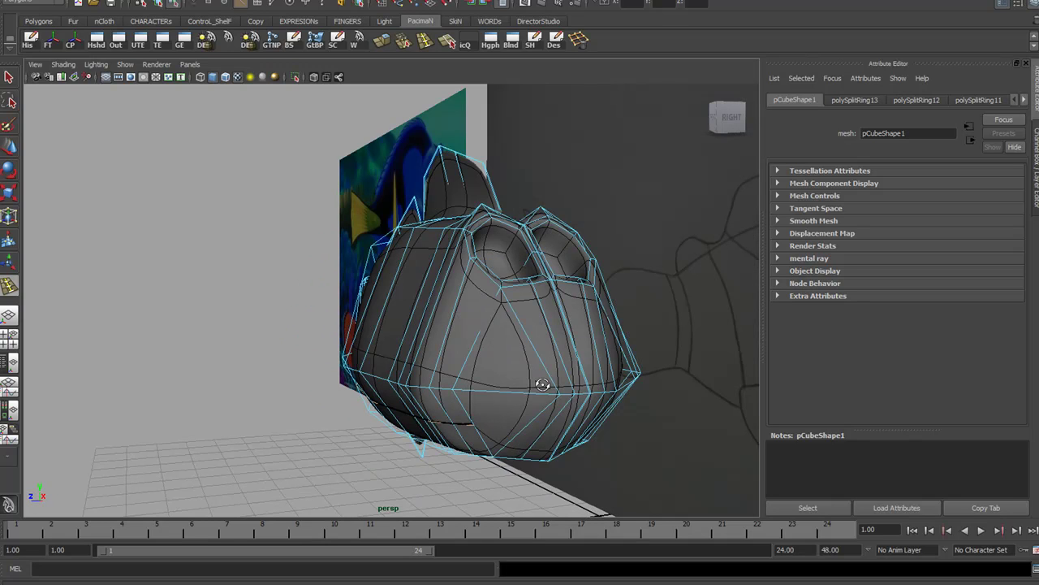
{"action": "left_click_drag", "start_coordinate": [441, 319], "coordinate": [401, 341]}
In unsmoothed display, insert a horizontal edge loop along the sides and across the face below the eyes, and delete the extra loop above it
{"action": "key", "text": "1"}
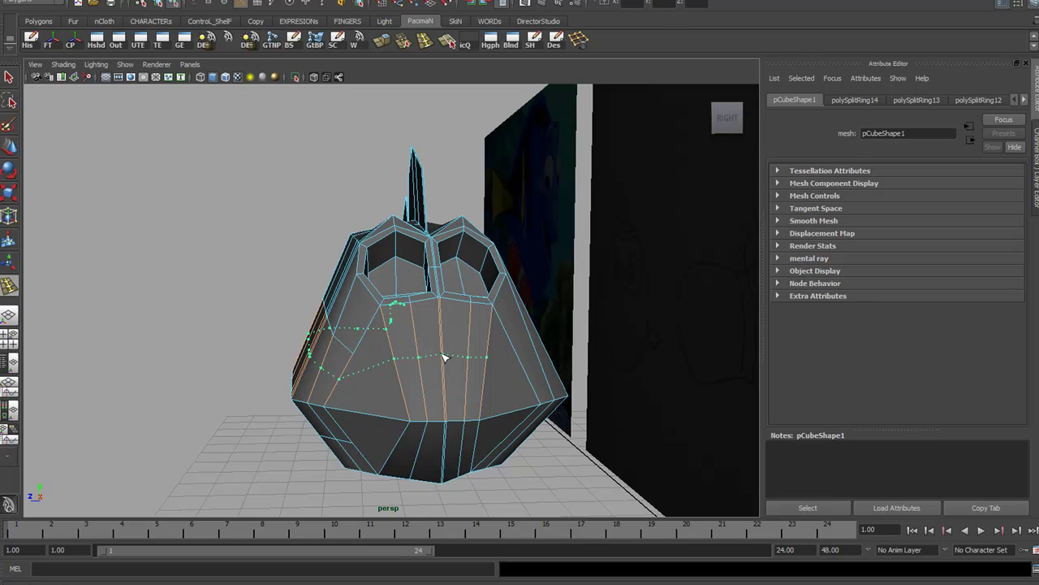
{"action": "left_click_drag", "start_coordinate": [445, 364], "coordinate": [540, 368]}
{"action": "key", "text": "w"}
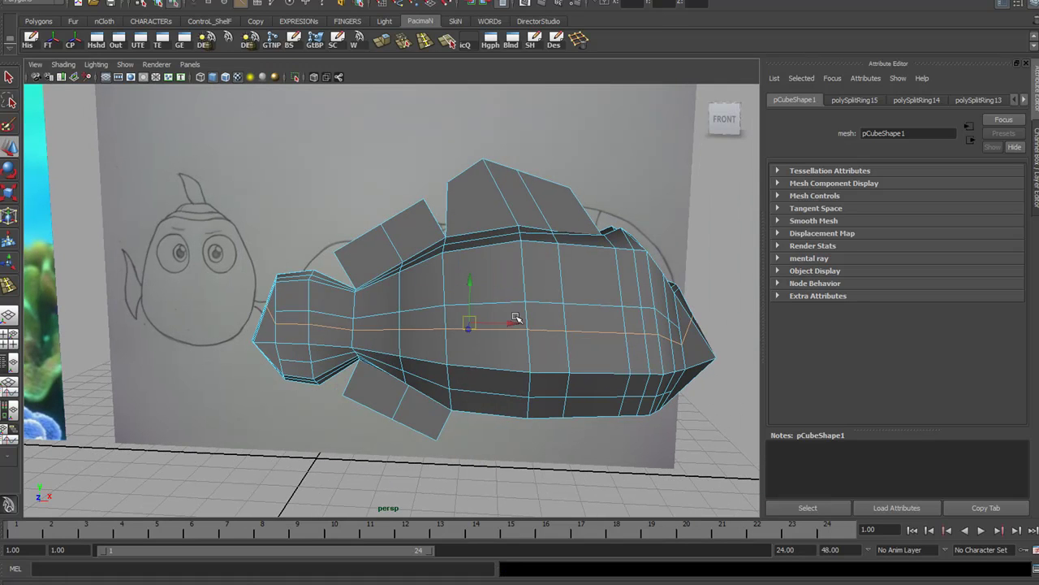
{"action": "left_click_drag", "start_coordinate": [513, 303], "coordinate": [512, 289]}
{"action": "left_click", "coordinate": [579, 39]}
Flatten the horizontal edge loop below the eyes vertically and raise it slightly
{"action": "left_click_drag", "start_coordinate": [608, 228], "coordinate": [486, 284], "text": "alt"}
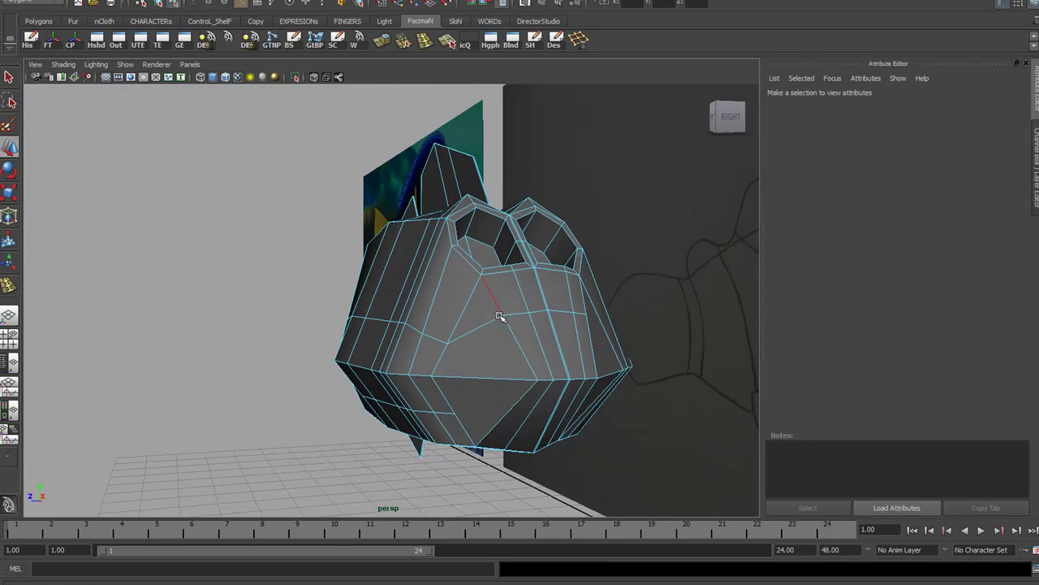
{"action": "left_click", "coordinate": [488, 325]}
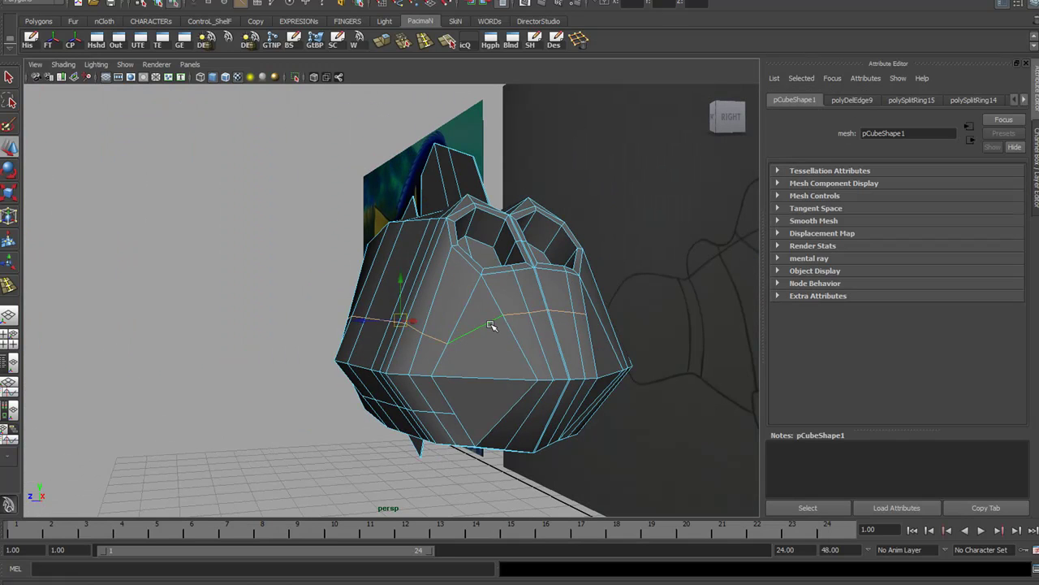
{"action": "key", "text": "r"}
{"action": "left_click_drag", "start_coordinate": [402, 261], "coordinate": [401, 315]}
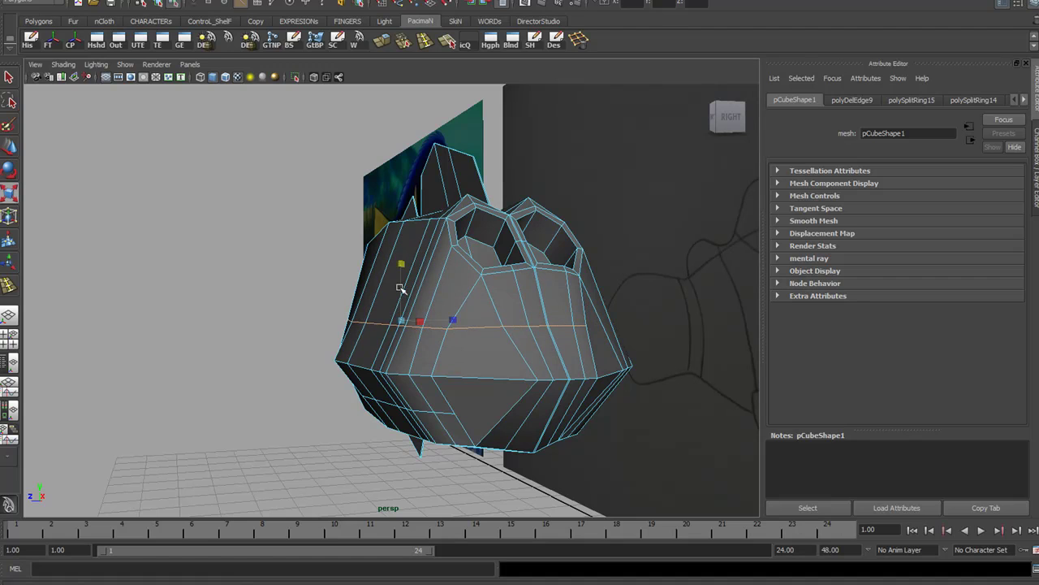
{"action": "key", "text": "w"}
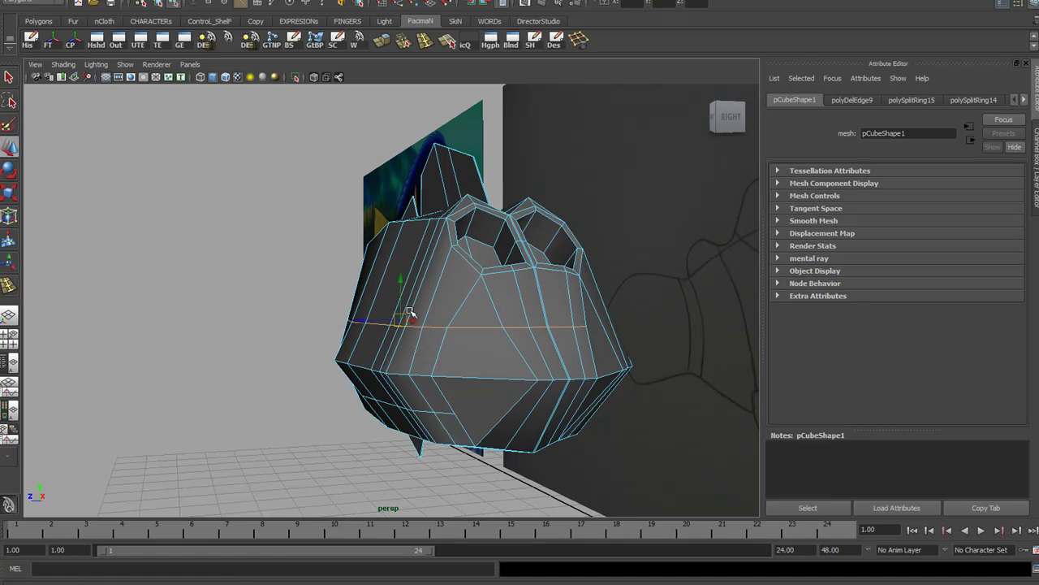
{"action": "left_click_drag", "start_coordinate": [401, 285], "coordinate": [401, 273]}
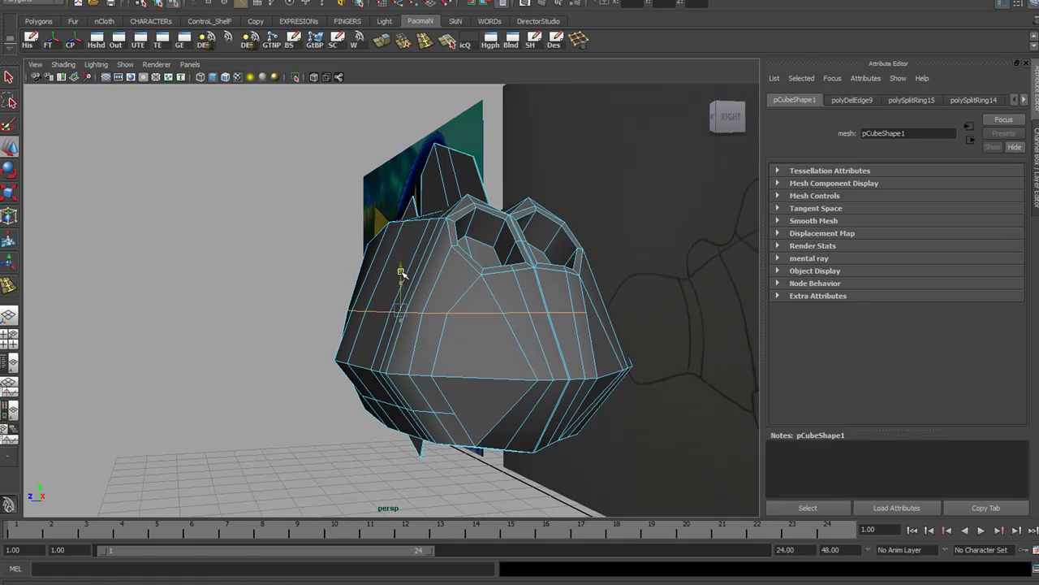
Insert another horizontal edge loop along the body between the flattened loop and the body's widest line
{"action": "left_click_drag", "start_coordinate": [457, 334], "coordinate": [493, 390], "text": "alt"}
{"action": "key", "text": "r"}
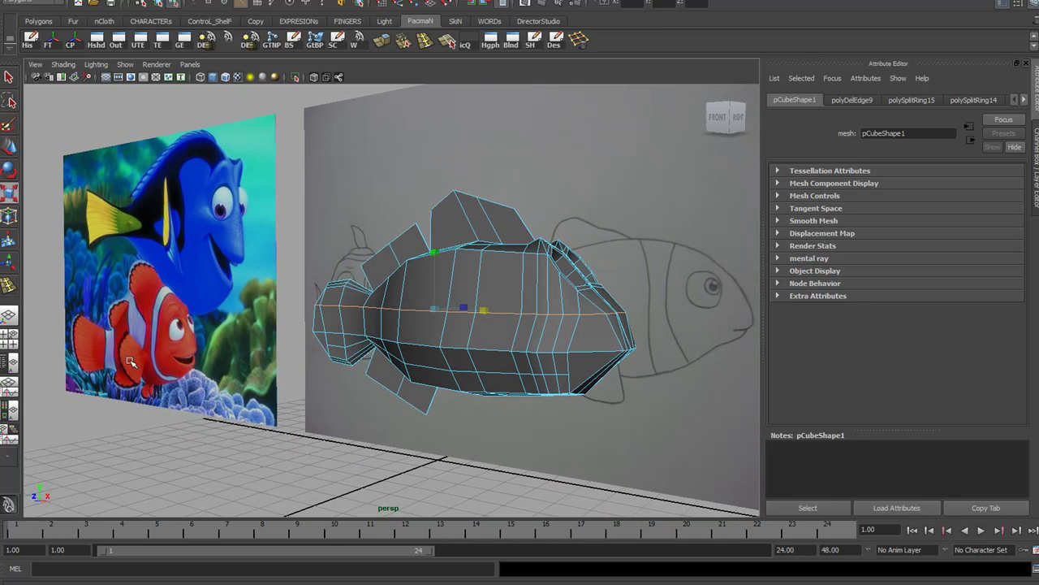
{"action": "left_click_drag", "start_coordinate": [436, 390], "coordinate": [474, 397], "text": "alt"}
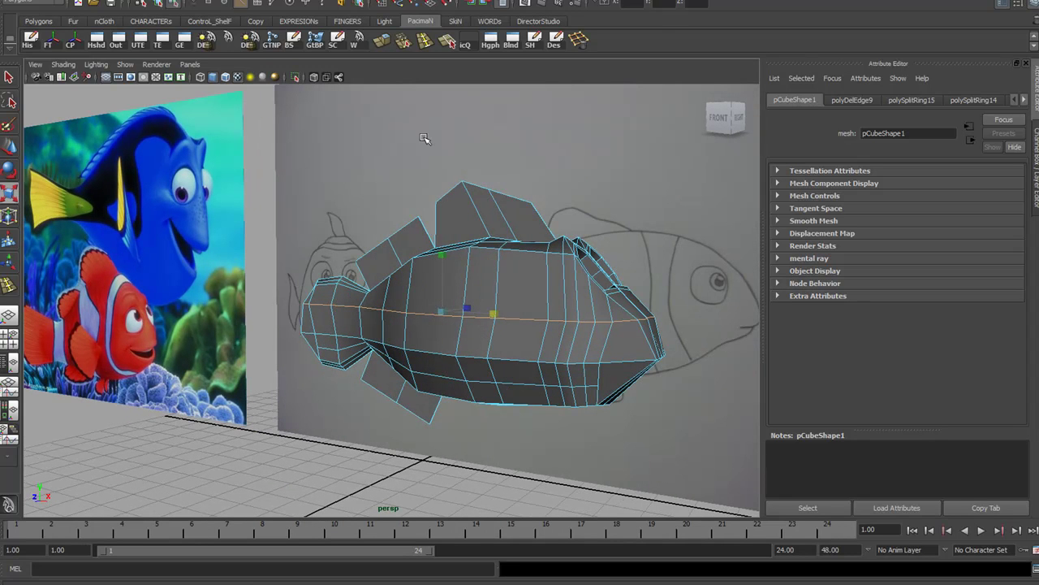
{"action": "left_click", "coordinate": [425, 39]}
{"action": "left_click_drag", "start_coordinate": [493, 338], "coordinate": [380, 316]}
{"action": "key", "text": "r"}
Raise the new horizontal edge loop and scale it sideways to widen the body
{"action": "left_click_drag", "start_coordinate": [374, 342], "coordinate": [409, 353], "text": "alt"}
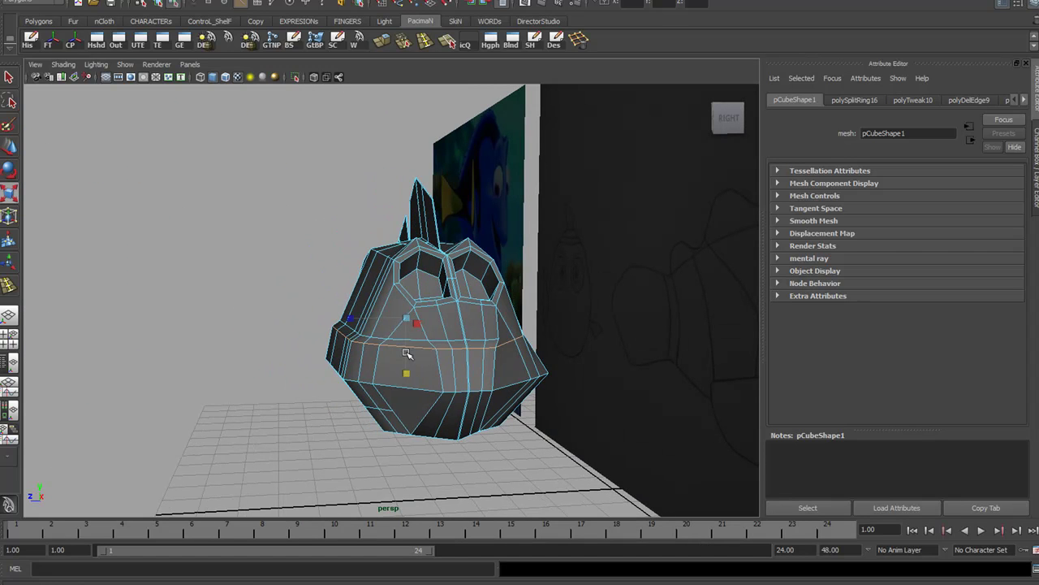
{"action": "key", "text": "w"}
{"action": "left_click_drag", "start_coordinate": [361, 316], "coordinate": [409, 282]}
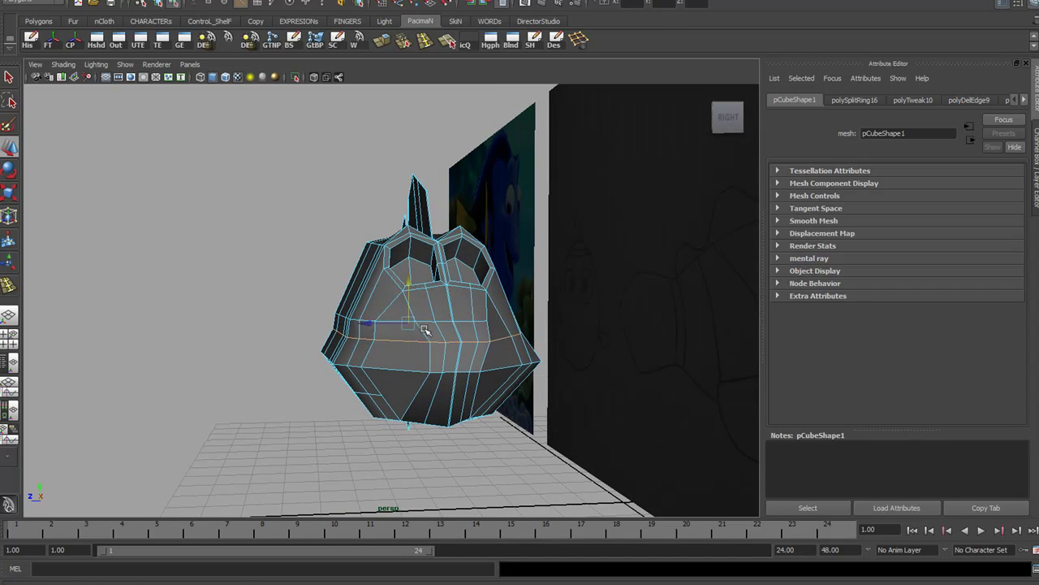
{"action": "key", "text": "r"}
{"action": "left_click_drag", "start_coordinate": [354, 325], "coordinate": [344, 323]}
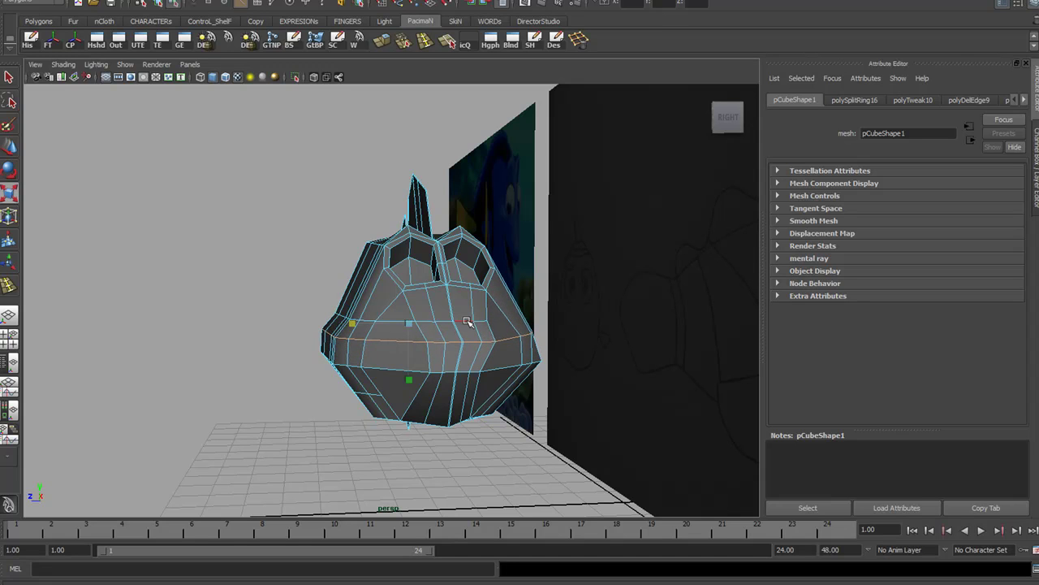
Delete the selected horizontal edge loop just above the body's widest line
{"action": "left_click_drag", "start_coordinate": [459, 346], "coordinate": [558, 350], "text": "alt"}
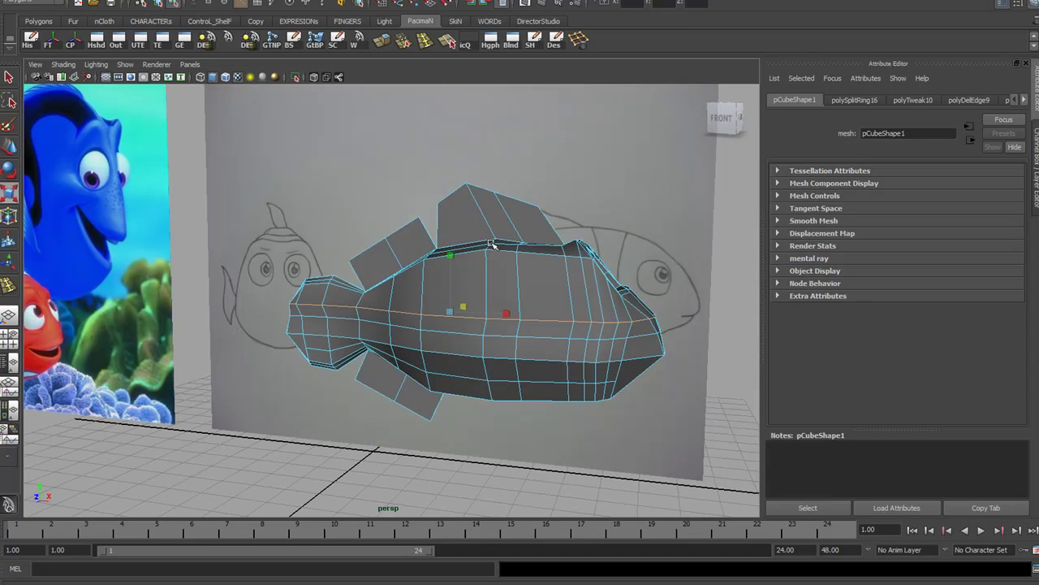
{"action": "left_click", "coordinate": [579, 41]}
{"action": "left_click_drag", "start_coordinate": [560, 382], "coordinate": [453, 353], "text": "alt"}
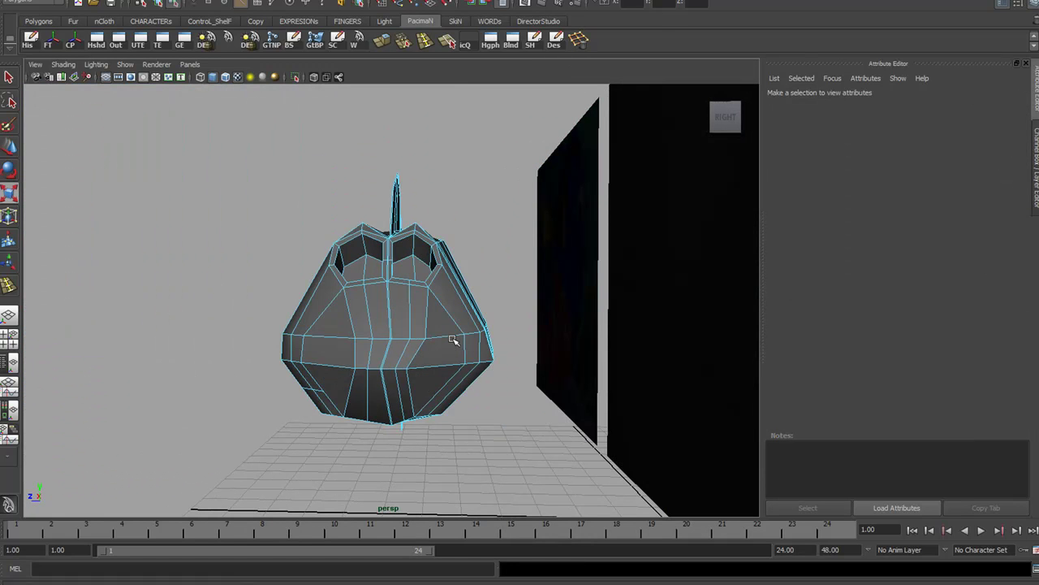
Raise the remaining horizontal edge loop below the eyes and scale it sideways to widen the body
{"action": "double_click", "coordinate": [453, 336]}
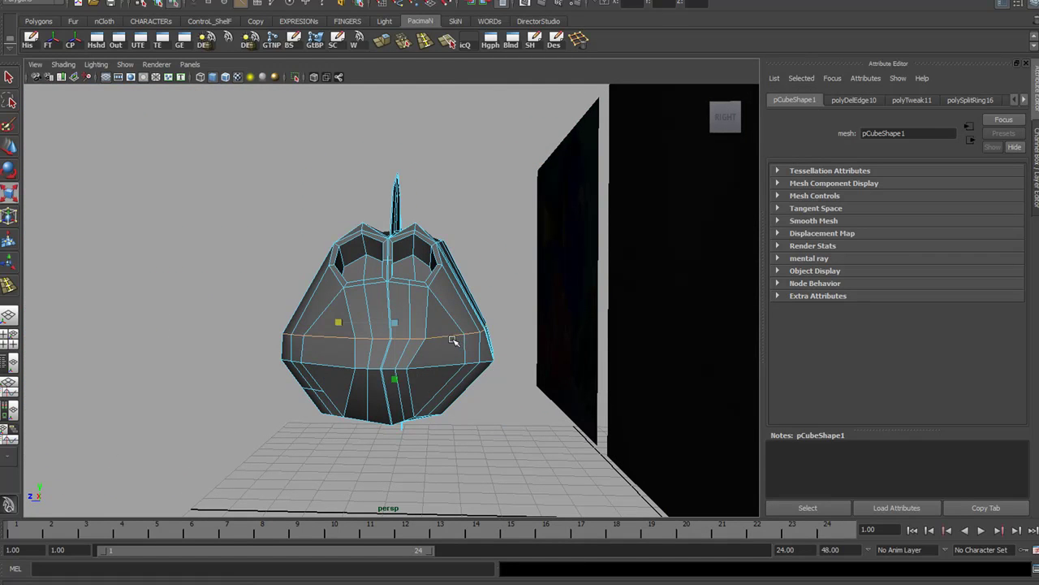
{"action": "key", "text": "w"}
{"action": "left_click_drag", "start_coordinate": [391, 282], "coordinate": [397, 266]}
{"action": "key", "text": "r"}
{"action": "left_click_drag", "start_coordinate": [340, 303], "coordinate": [421, 331]}
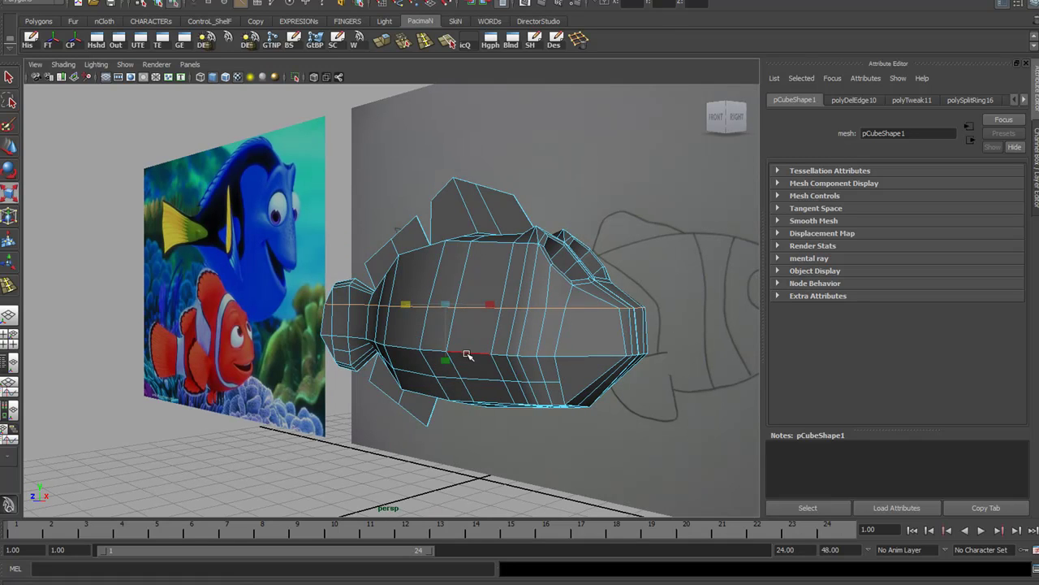
Delete the extra horizontal edge loop along the lower side of the body, below its widest line
{"action": "left_click_drag", "start_coordinate": [467, 355], "coordinate": [514, 132], "text": "alt"}
{"action": "left_click", "coordinate": [576, 43]}
{"action": "left_click_drag", "start_coordinate": [552, 417], "coordinate": [450, 387], "text": "alt"}
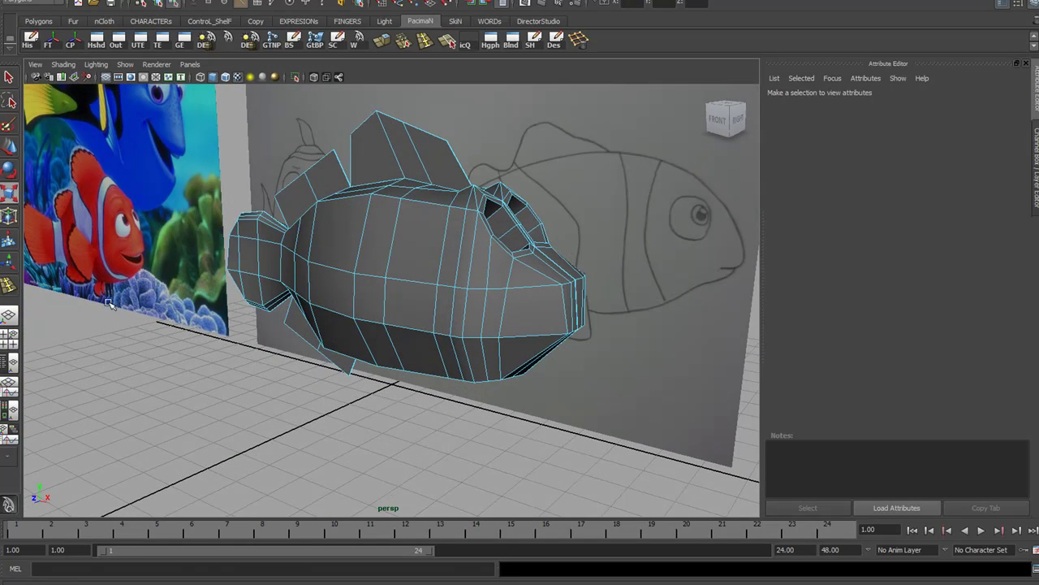
Extrude a face on the middle of the body's side and scale it to 0.422 by 0.449 as a small inset face
{"action": "right_click_drag", "start_coordinate": [414, 309], "coordinate": [417, 336]}
{"action": "left_click", "coordinate": [427, 321]}
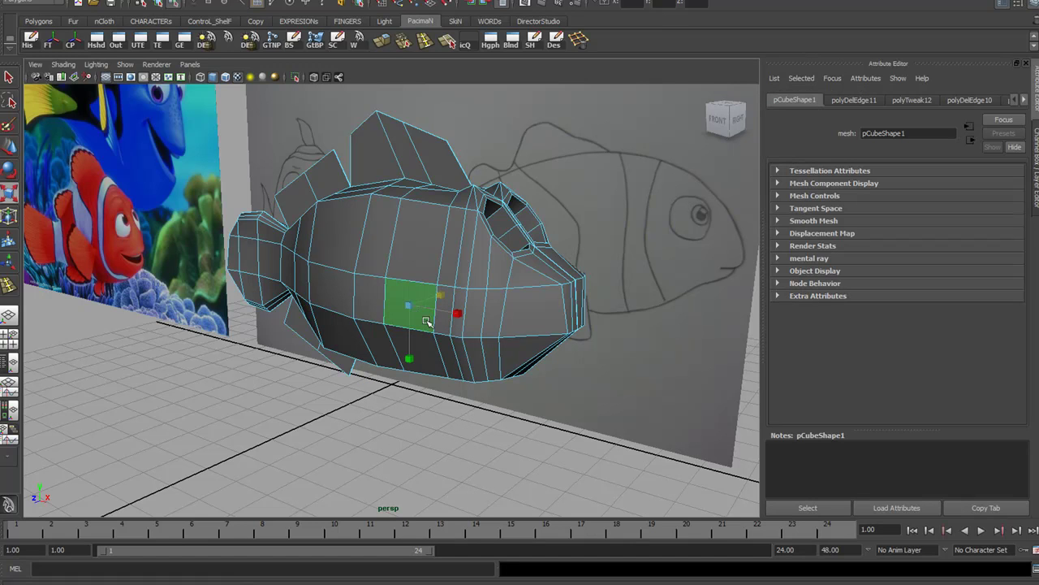
{"action": "left_click", "coordinate": [382, 42]}
{"action": "left_click_drag", "start_coordinate": [460, 314], "coordinate": [431, 312]}
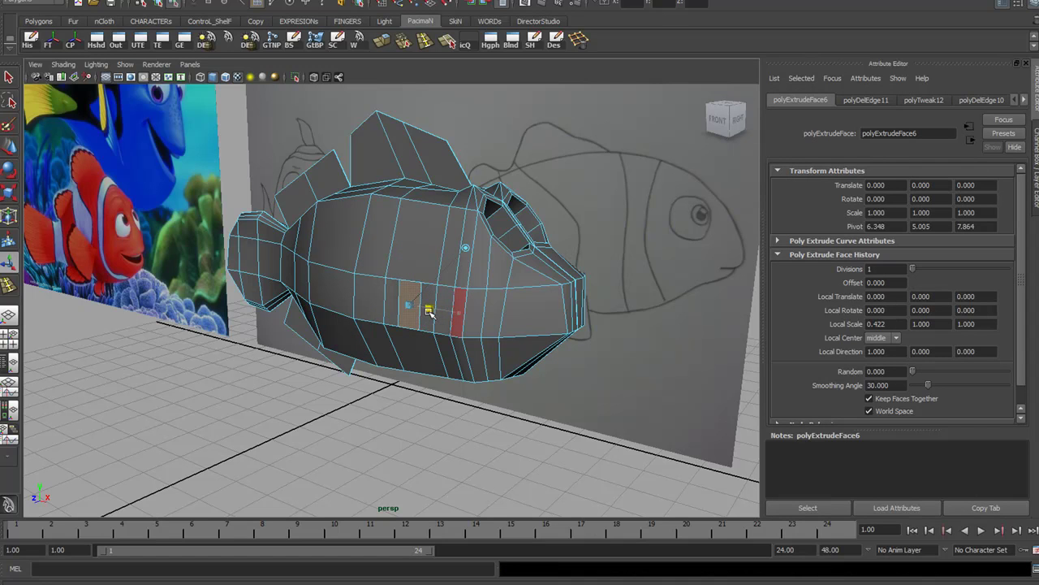
{"action": "left_click_drag", "start_coordinate": [410, 247], "coordinate": [410, 278]}
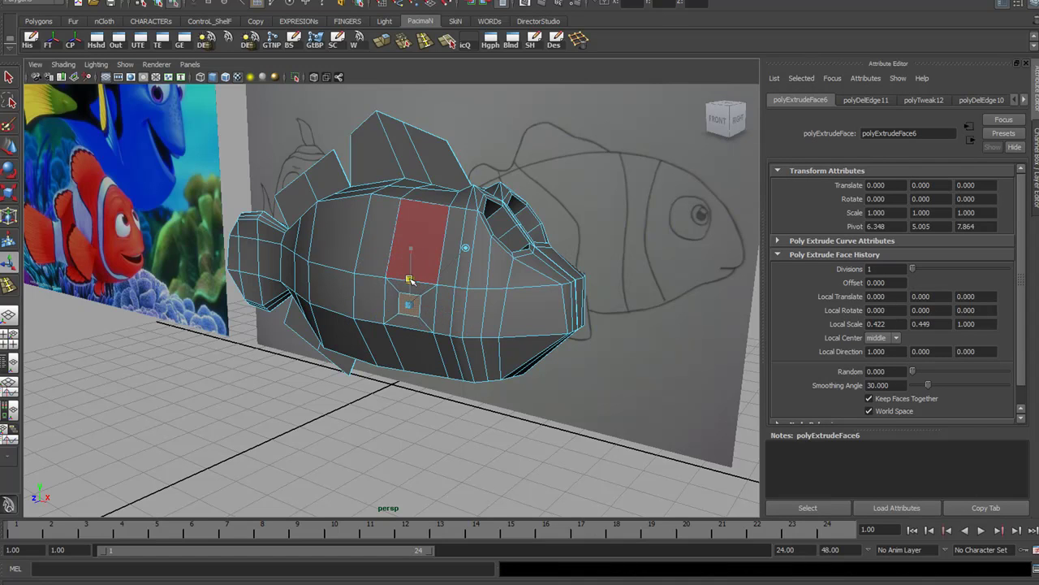
Extrude the inset side face outward to form the short root of a pectoral fin
{"action": "key", "text": "g"}
{"action": "left_click_drag", "start_coordinate": [410, 371], "coordinate": [389, 379], "text": "alt"}
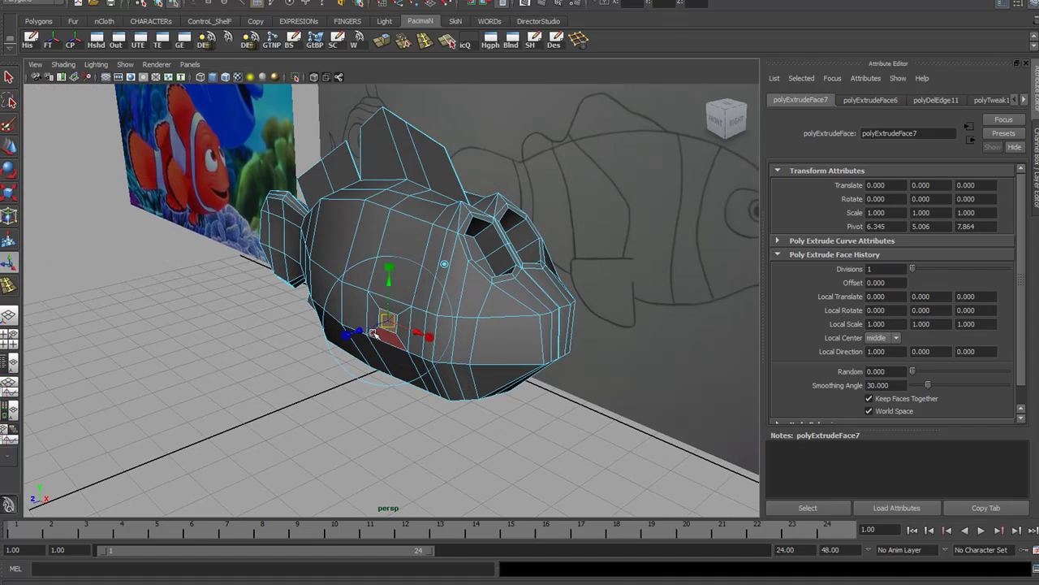
{"action": "left_click_drag", "start_coordinate": [362, 333], "coordinate": [342, 341]}
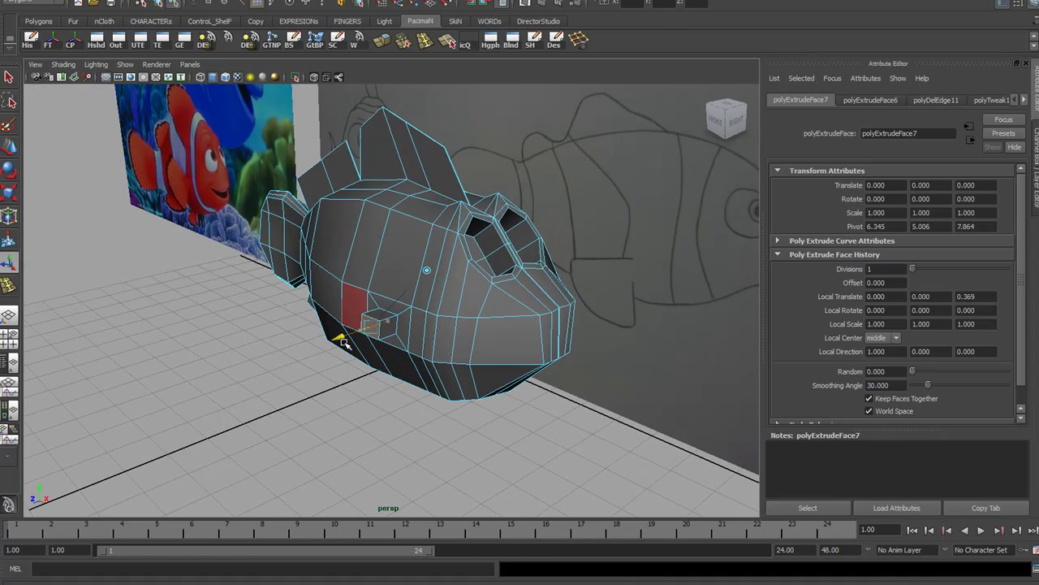
{"action": "mouse_move", "coordinate": [342, 340]}
{"action": "left_mouse_down"}
{"action": "mouse_move", "coordinate": [361, 341]}
{"action": "mouse_move", "coordinate": [327, 344]}
{"action": "left_mouse_up"}
Extrude the pectoral fin root's end face outward and enlarge it vertically to flare the fin
{"action": "key", "text": "g"}
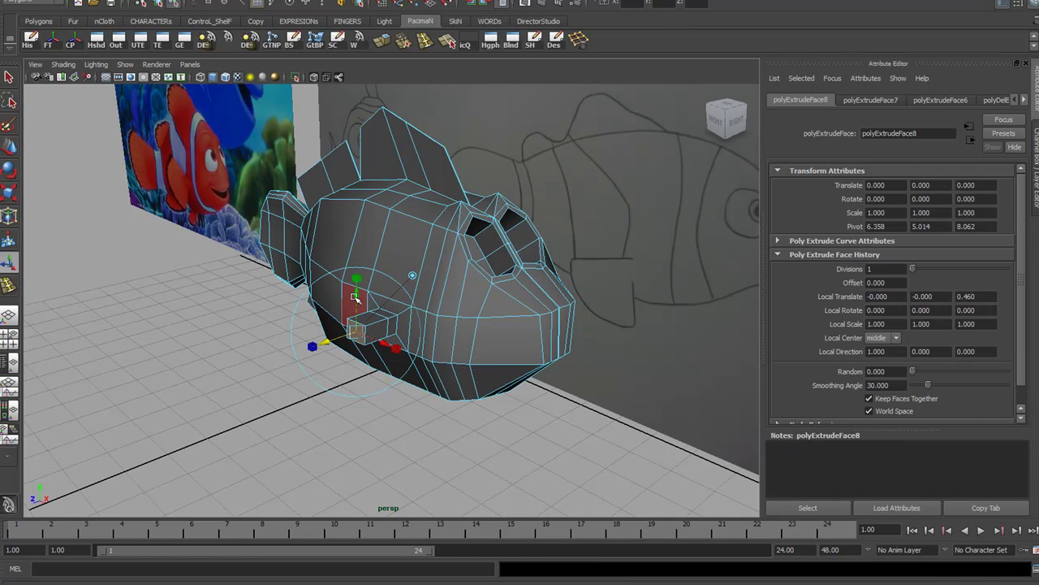
{"action": "left_click_drag", "start_coordinate": [358, 284], "coordinate": [357, 221]}
{"action": "mouse_move", "coordinate": [394, 347]}
{"action": "left_mouse_down"}
{"action": "mouse_move", "coordinate": [368, 335]}
{"action": "mouse_move", "coordinate": [280, 362]}
{"action": "left_mouse_up"}
Extrude the pectoral fin outward twice more, the tip by 0.511 with scale 0.700 by 0.577, and display the mesh smoothed
{"action": "key", "text": "ctrl+e"}
{"action": "key", "text": "ctrl+e"}
{"action": "left_click_drag", "start_coordinate": [309, 294], "coordinate": [309, 321]}
{"action": "left_click_drag", "start_coordinate": [348, 370], "coordinate": [190, 234]}
{"action": "key", "text": "3"}
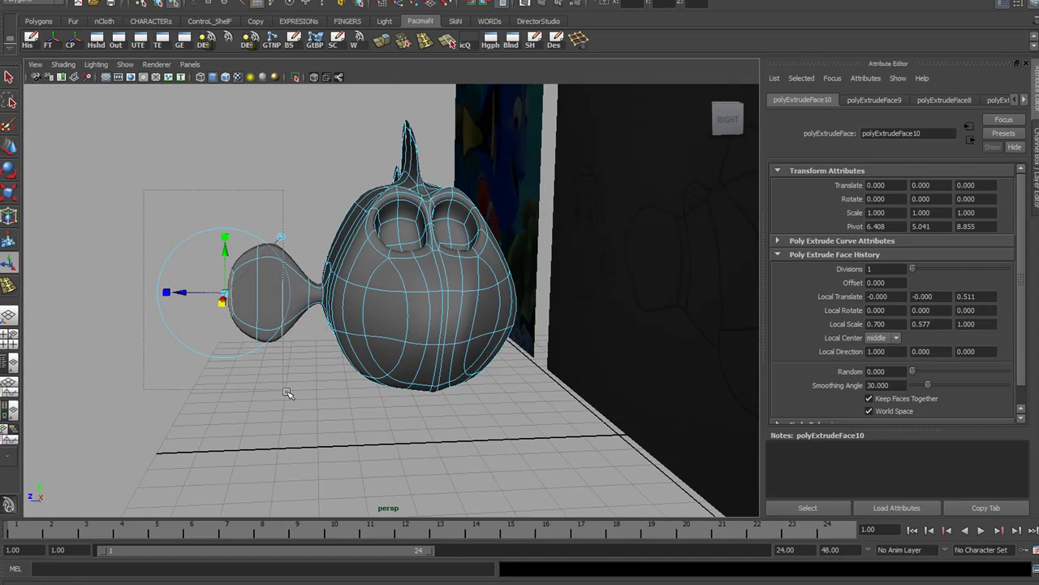
Select the faces of the pectoral fin's wide part and stretch them vertically
{"action": "left_click", "coordinate": [298, 406]}
{"action": "double_click", "coordinate": [271, 327]}
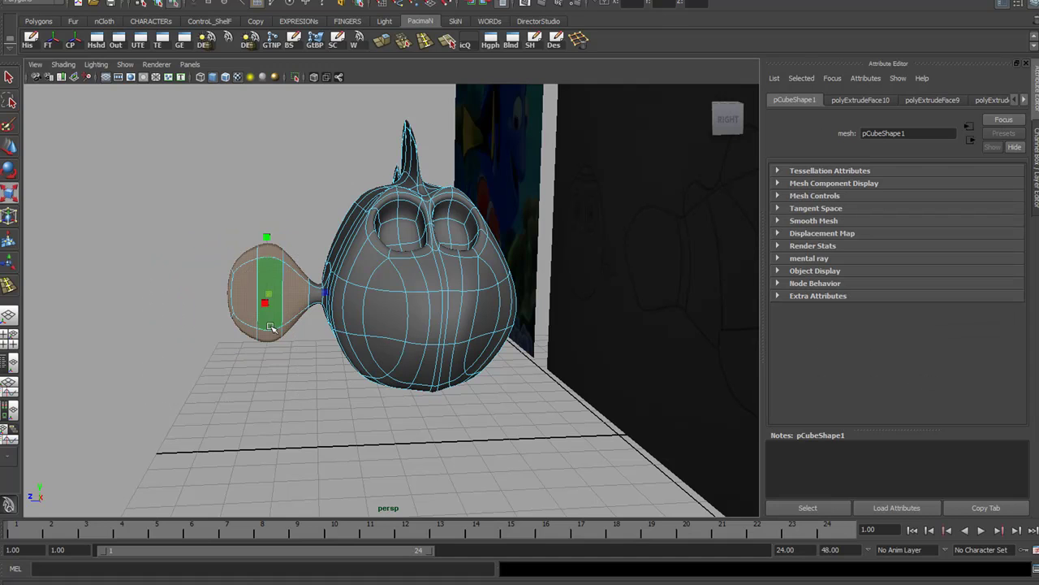
{"action": "left_click_drag", "start_coordinate": [267, 233], "coordinate": [265, 214]}
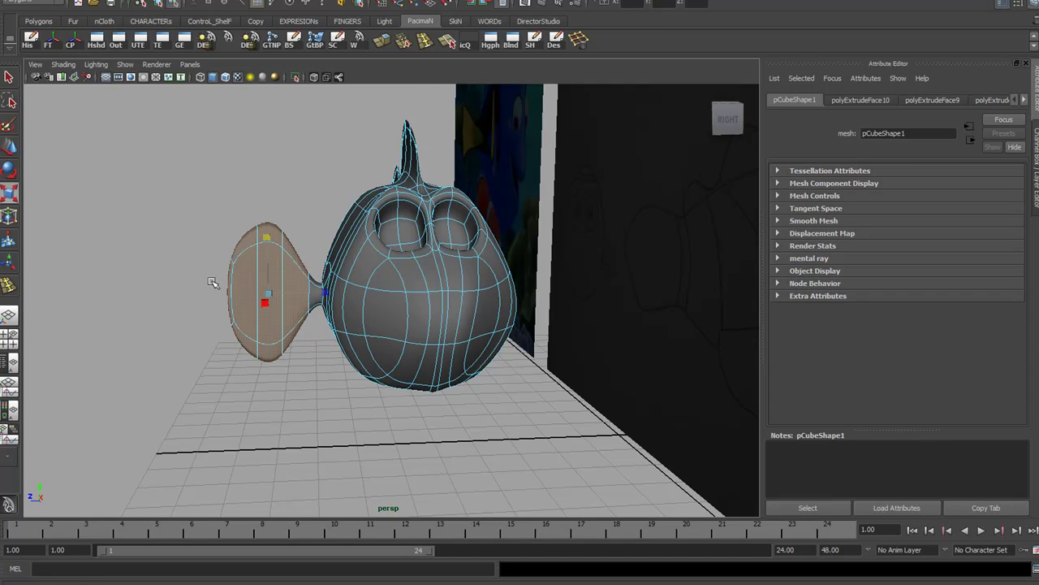
Insert a vertical edge loop near the outer end of the pectoral fin
{"action": "right_click_drag", "start_coordinate": [214, 281], "coordinate": [306, 323], "text": "alt"}
{"action": "middle_click_drag", "start_coordinate": [305, 323], "coordinate": [375, 365], "text": "alt"}
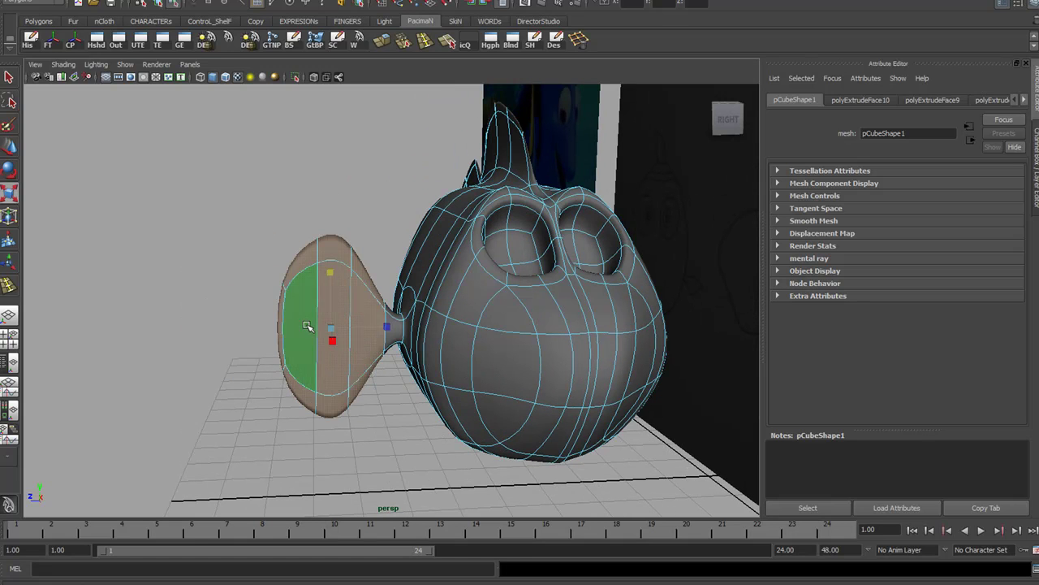
{"action": "left_click", "coordinate": [423, 42]}
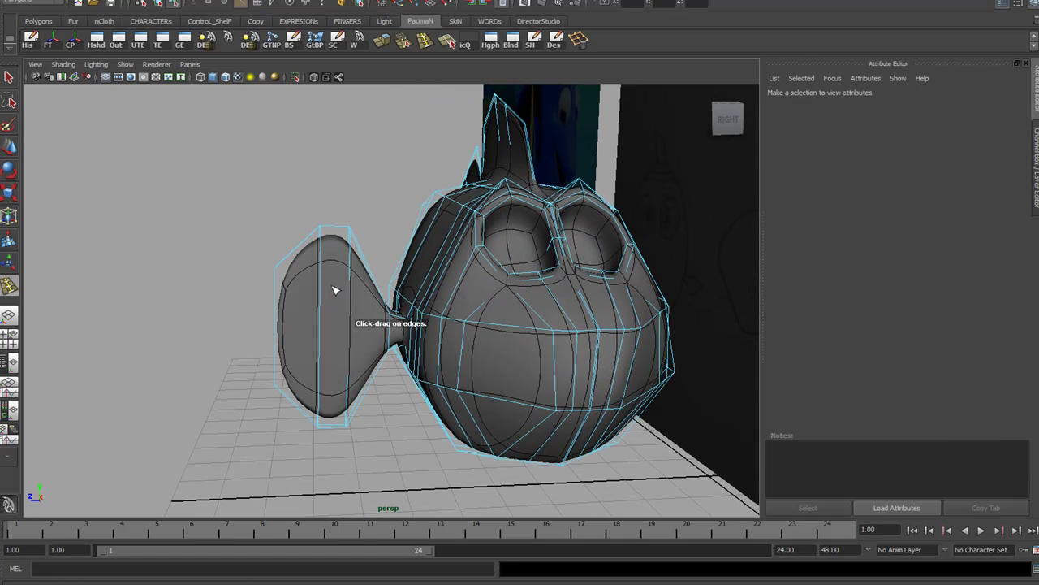
{"action": "left_click_drag", "start_coordinate": [302, 240], "coordinate": [290, 241]}
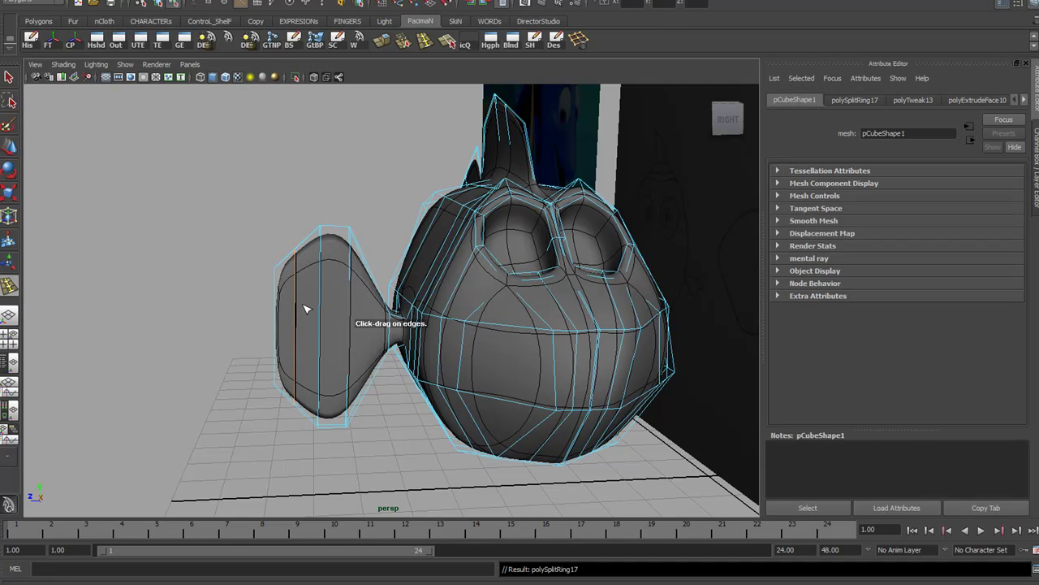
Scale the new outer edge loop taller and move it slightly outward to square off the fin's end
{"action": "key", "text": "w"}
{"action": "left_click_drag", "start_coordinate": [293, 272], "coordinate": [333, 313]}
{"action": "scroll", "coordinate": [472, 385], "scroll_direction": "up", "scroll_amount": 4}
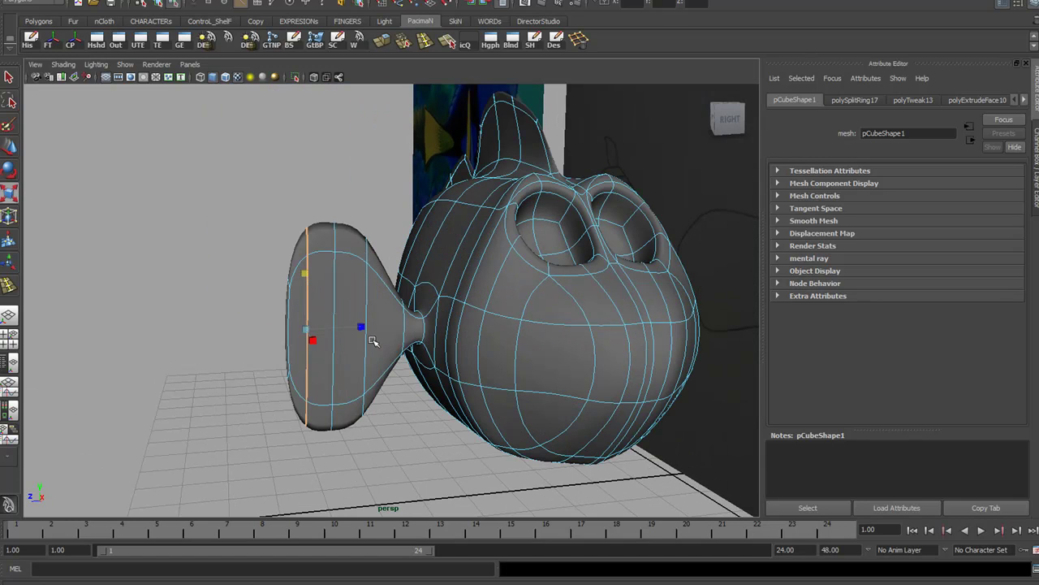
{"action": "key", "text": "e"}
{"action": "key", "text": "w"}
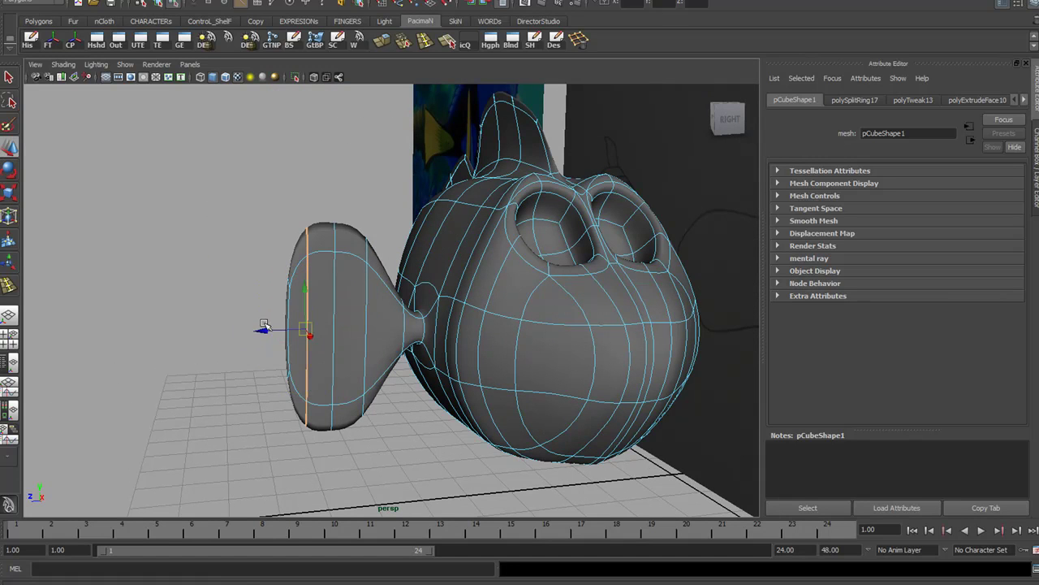
{"action": "left_click_drag", "start_coordinate": [264, 330], "coordinate": [260, 330]}
{"action": "left_click_drag", "start_coordinate": [353, 287], "coordinate": [322, 268], "text": "alt"}
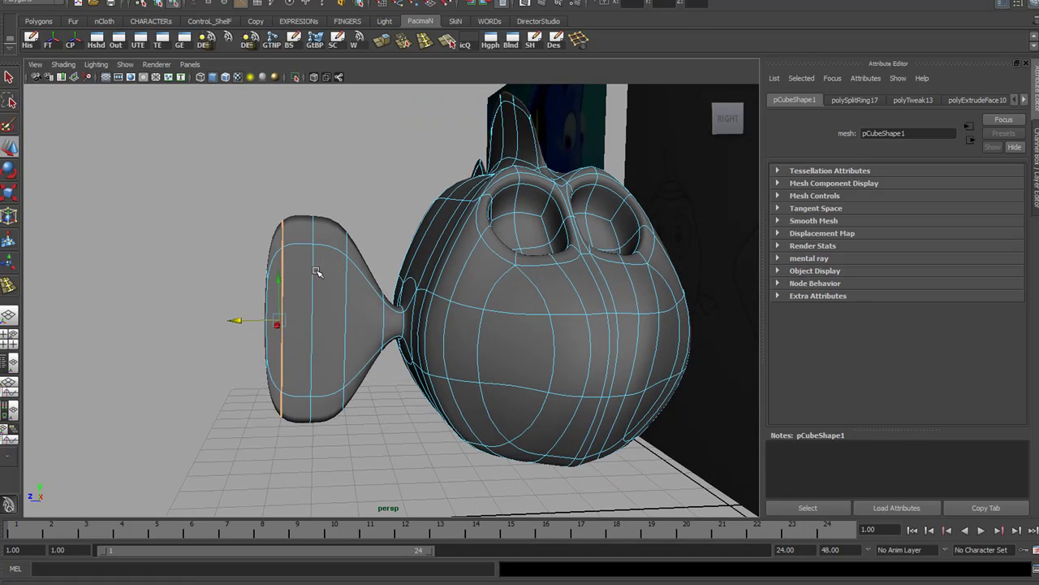
Scale down the two inner vertical edge loops of the pectoral fin vertically to taper it toward the body
{"action": "double_click", "coordinate": [313, 272]}
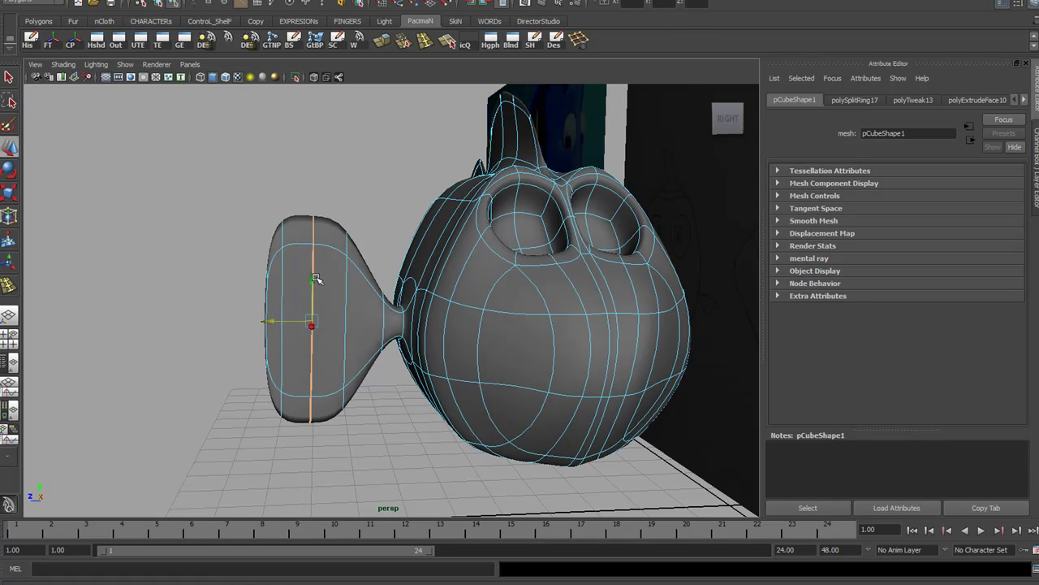
{"action": "double_click", "coordinate": [345, 292], "text": "shift"}
{"action": "key", "text": "r"}
{"action": "left_click_drag", "start_coordinate": [325, 268], "coordinate": [313, 313]}
{"action": "key", "text": "w"}
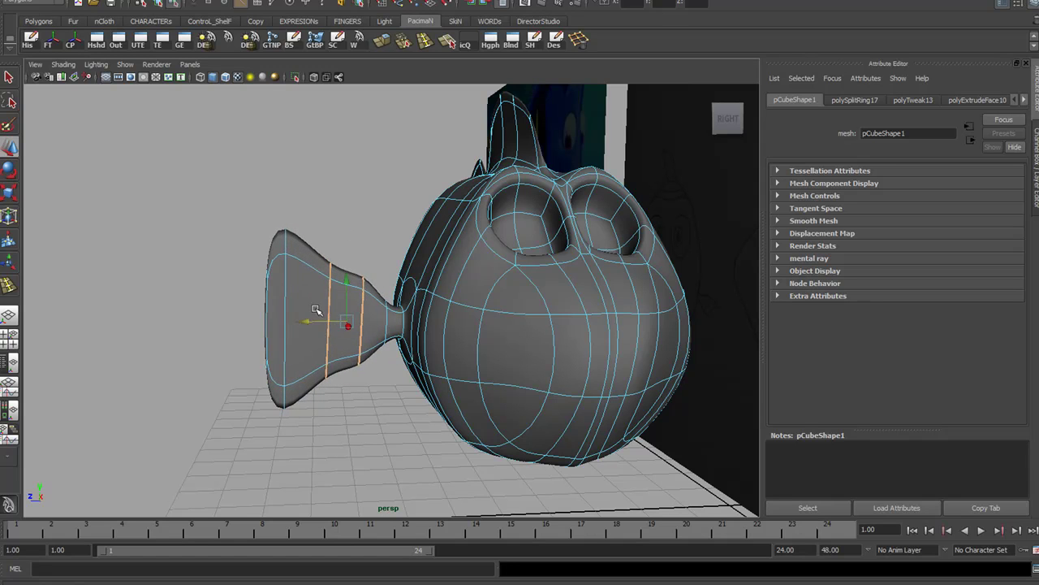
Scale the outer of the two inner edge loops taller to even out the fin's outline, and return to object selection
{"action": "double_click", "coordinate": [329, 301]}
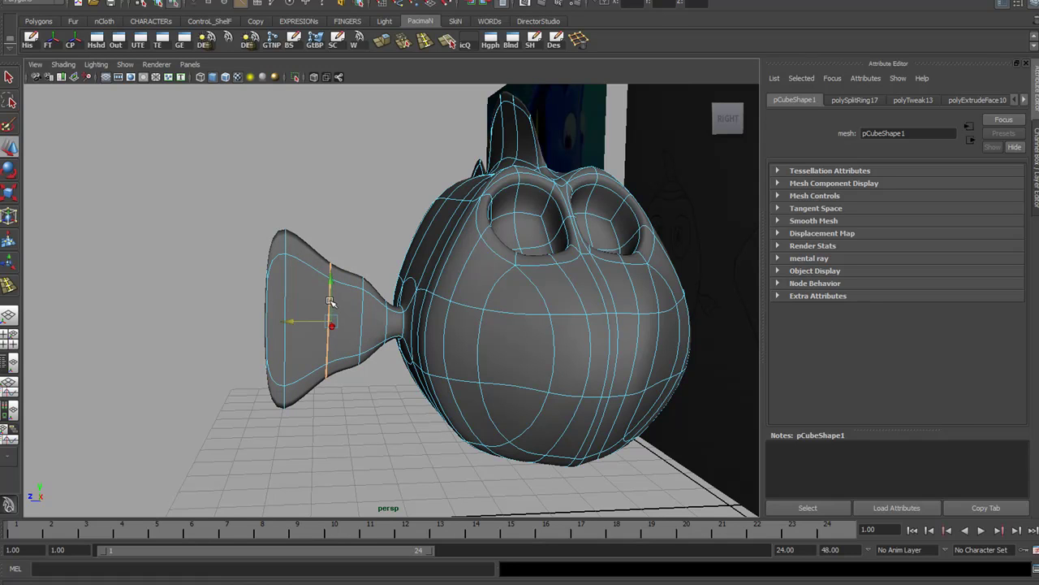
{"action": "key", "text": "r"}
{"action": "left_click_drag", "start_coordinate": [330, 264], "coordinate": [331, 237]}
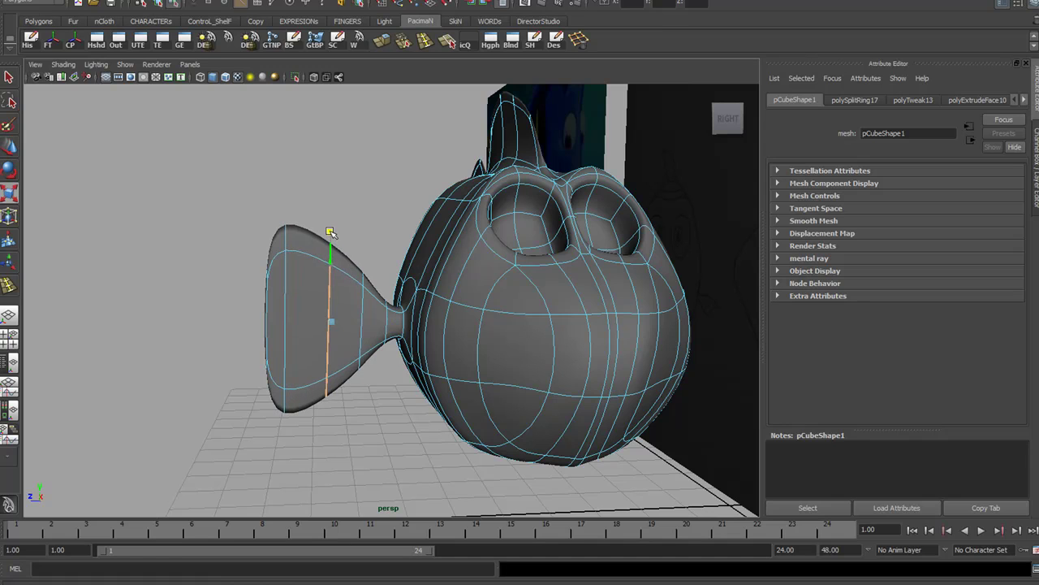
{"action": "left_click_drag", "start_coordinate": [378, 335], "coordinate": [316, 313], "text": "alt"}
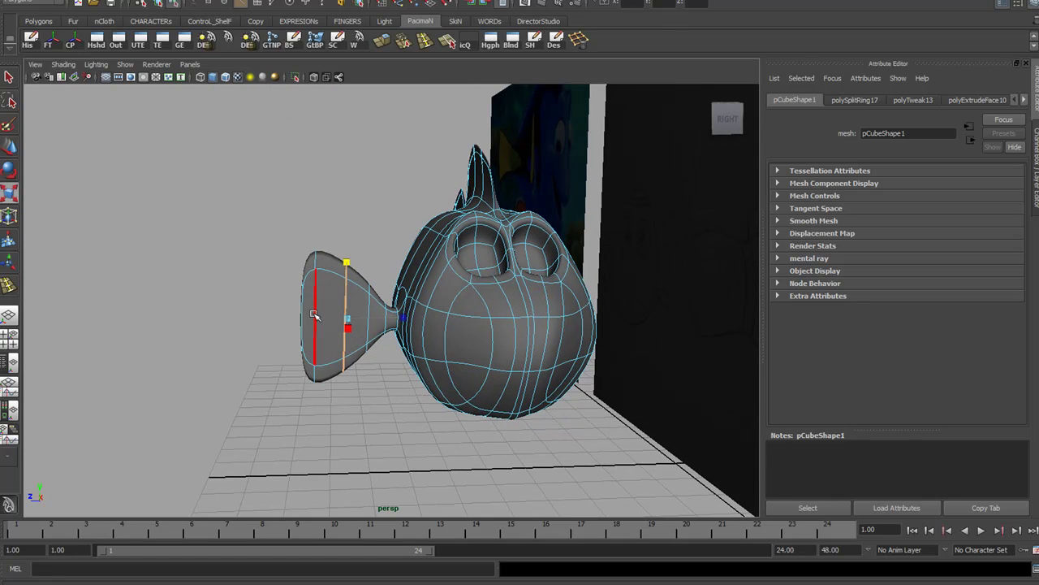
{"action": "right_click", "coordinate": [319, 309]}
{"action": "left_click", "coordinate": [357, 289]}
{"action": "left_click", "coordinate": [315, 314]}
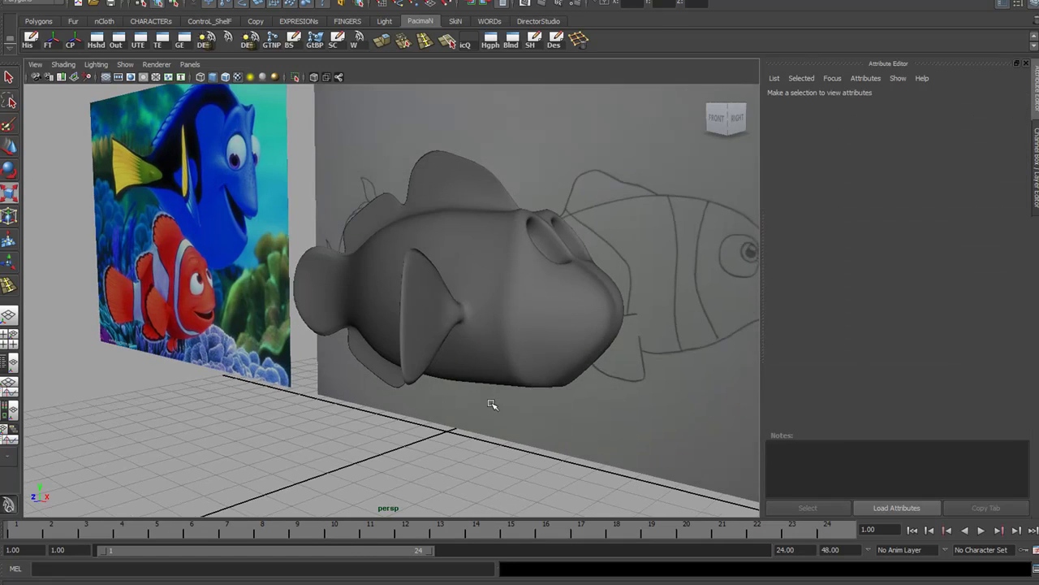
Extrude a face on the fish's belly below the pectoral fin and switch the mesh to unsmoothed display
{"action": "left_click_drag", "start_coordinate": [492, 403], "coordinate": [344, 309], "text": "alt"}
{"action": "left_click_drag", "start_coordinate": [332, 366], "coordinate": [355, 332], "text": "alt"}
{"action": "left_click", "coordinate": [473, 351]}
{"action": "left_click_drag", "start_coordinate": [482, 378], "coordinate": [480, 407], "text": "alt"}
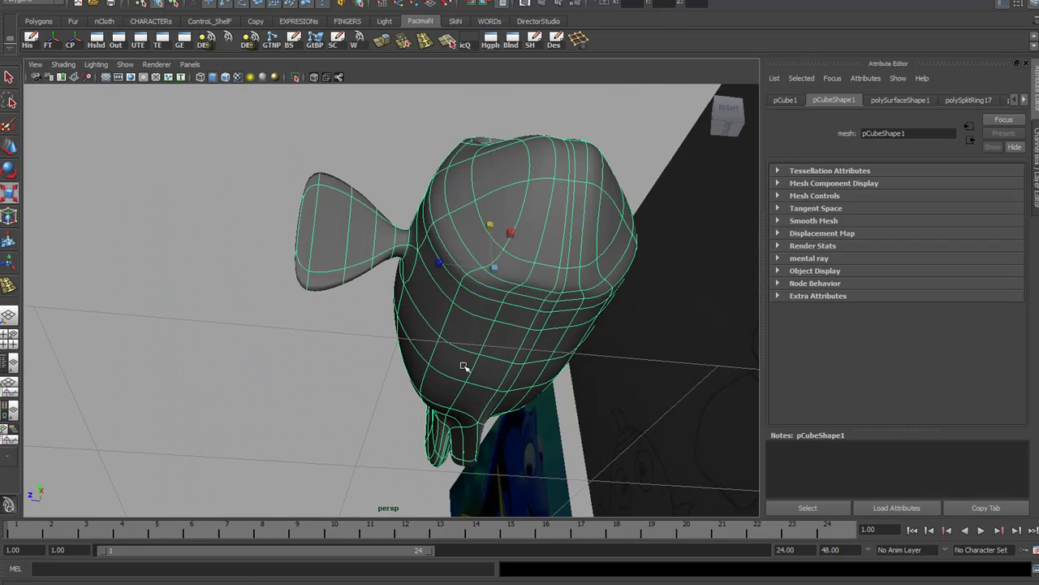
{"action": "right_click_drag", "start_coordinate": [468, 333], "coordinate": [471, 361]}
{"action": "left_click", "coordinate": [468, 336]}
{"action": "left_click_drag", "start_coordinate": [468, 336], "coordinate": [484, 394], "text": "alt"}
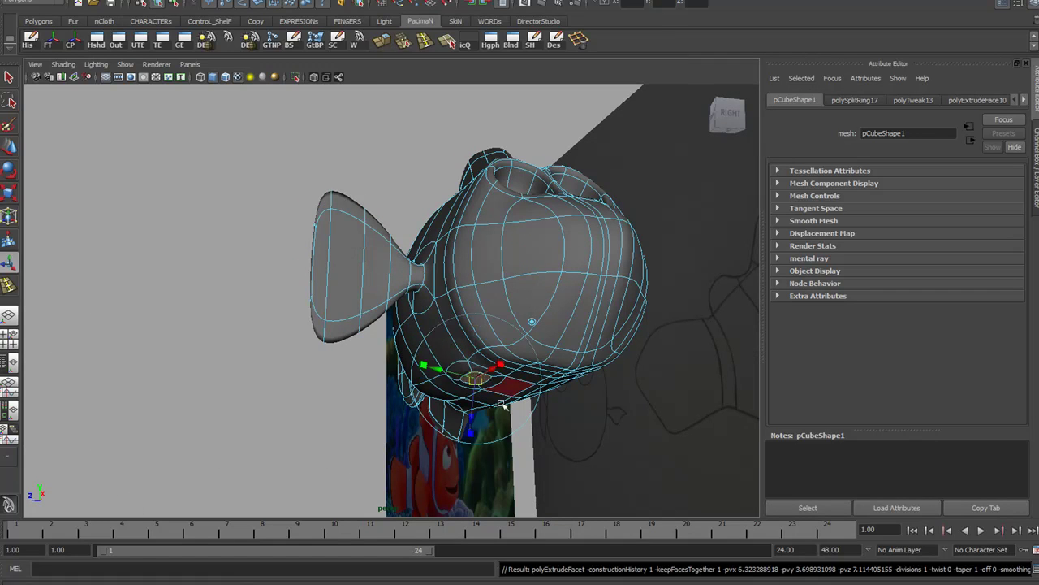
{"action": "key", "text": "ctrl+e"}
{"action": "left_click_drag", "start_coordinate": [498, 377], "coordinate": [502, 408], "text": "alt"}
{"action": "key", "text": "1"}
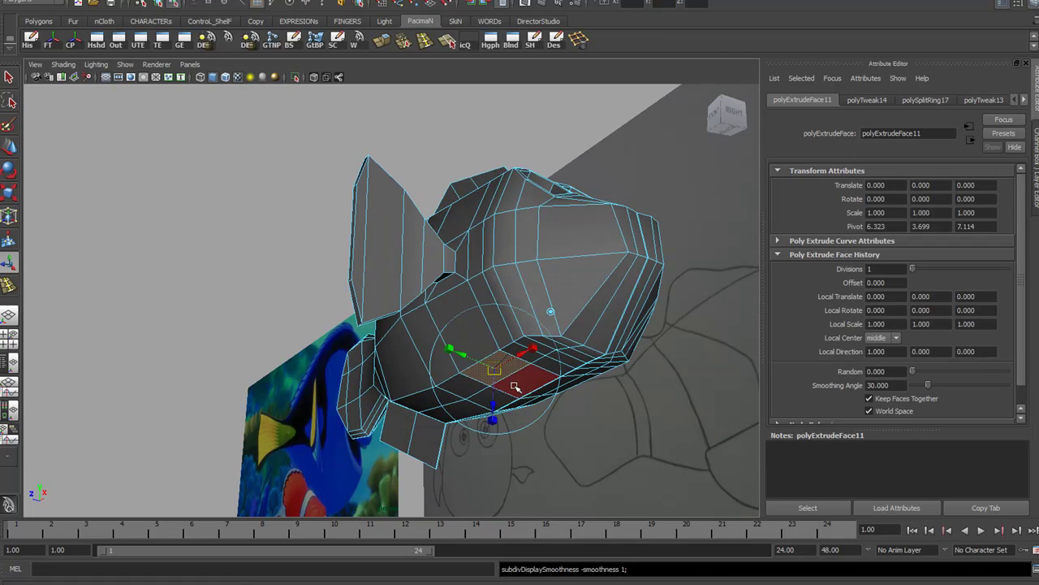
Scale the extruded belly face to 0.386 lengthwise and reduce its width to leave a small inset face
{"action": "scroll", "coordinate": [515, 397], "scroll_direction": "up", "scroll_amount": 3}
{"action": "left_click_drag", "start_coordinate": [565, 369], "coordinate": [524, 384]}
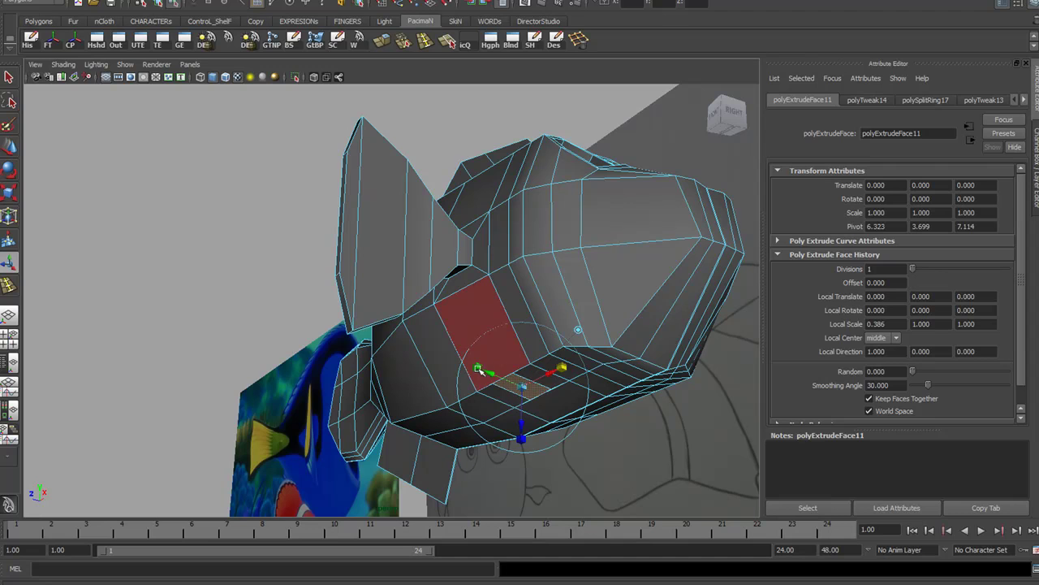
{"action": "left_click", "coordinate": [529, 403]}
Extrude the small belly face downward into a short pelvic fin root and extrude its end again
{"action": "key", "text": "ctrl+e"}
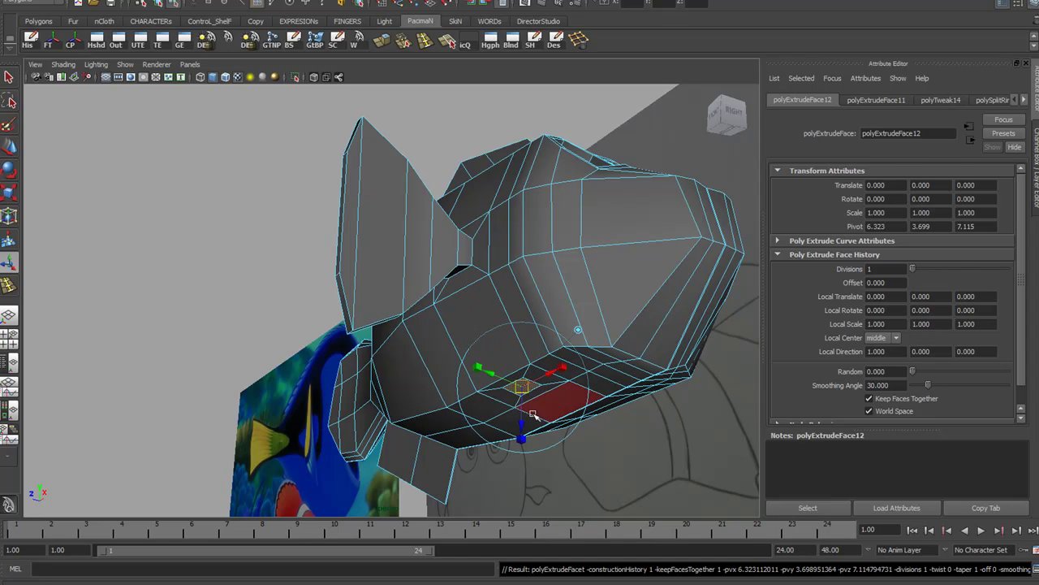
{"action": "left_click_drag", "start_coordinate": [526, 430], "coordinate": [526, 452]}
{"action": "key", "text": "ctrl+e"}
{"action": "left_click_drag", "start_coordinate": [527, 452], "coordinate": [542, 460], "text": "alt"}
{"action": "left_click_drag", "start_coordinate": [571, 428], "coordinate": [486, 432]}
Extrude the pelvic fin root's end downward by 0.213 and scale it to 1.627 lengthwise to flare the fin
{"action": "key", "text": "g"}
{"action": "mouse_move", "coordinate": [521, 470]}
{"action": "left_mouse_down"}
{"action": "mouse_move", "coordinate": [522, 486]}
{"action": "mouse_move", "coordinate": [532, 484]}
{"action": "left_mouse_up"}
{"action": "left_click_drag", "start_coordinate": [569, 453], "coordinate": [594, 446]}
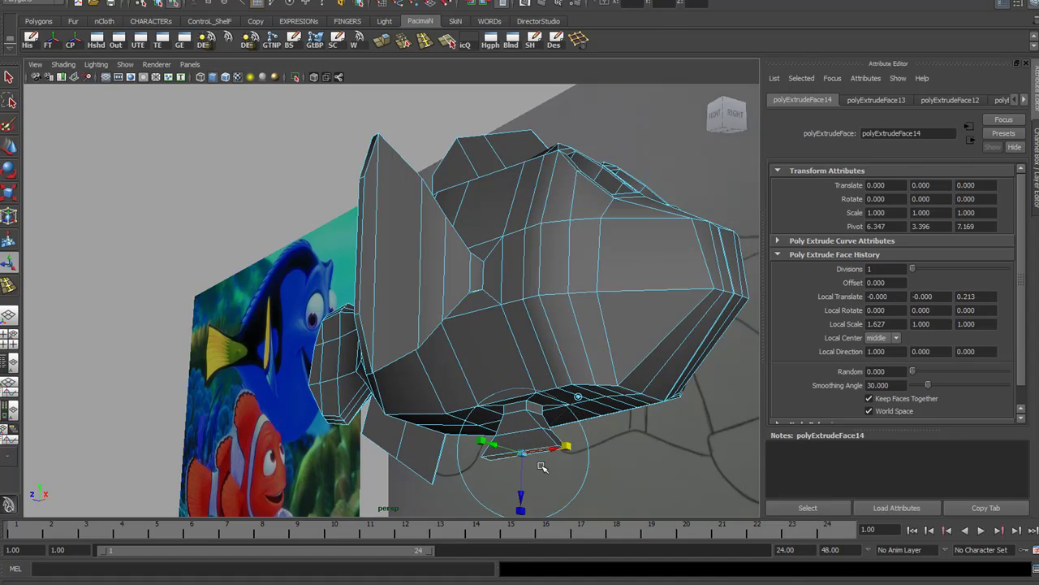
Extrude the bottom face of the pelvic fin another 0.364 downward
{"action": "left_click_drag", "start_coordinate": [539, 480], "coordinate": [539, 385], "text": "alt"}
{"action": "key", "text": "ctrl+e"}
{"action": "left_click_drag", "start_coordinate": [539, 428], "coordinate": [487, 354], "text": "alt"}
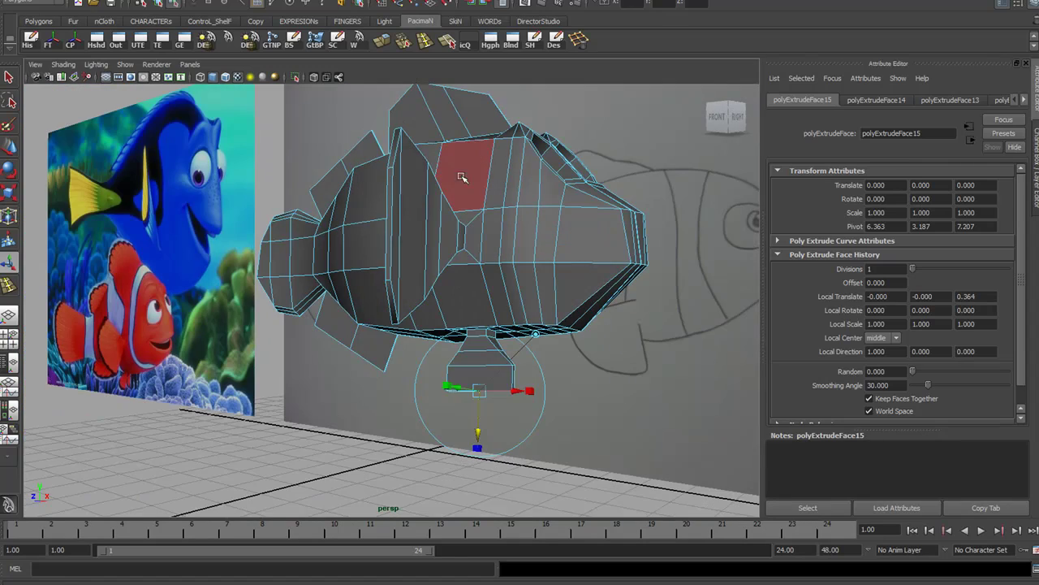
Insert a vertical edge loop around the body that runs through the middle of the pelvic fin
{"action": "left_click_drag", "start_coordinate": [464, 220], "coordinate": [451, 213], "text": "alt"}
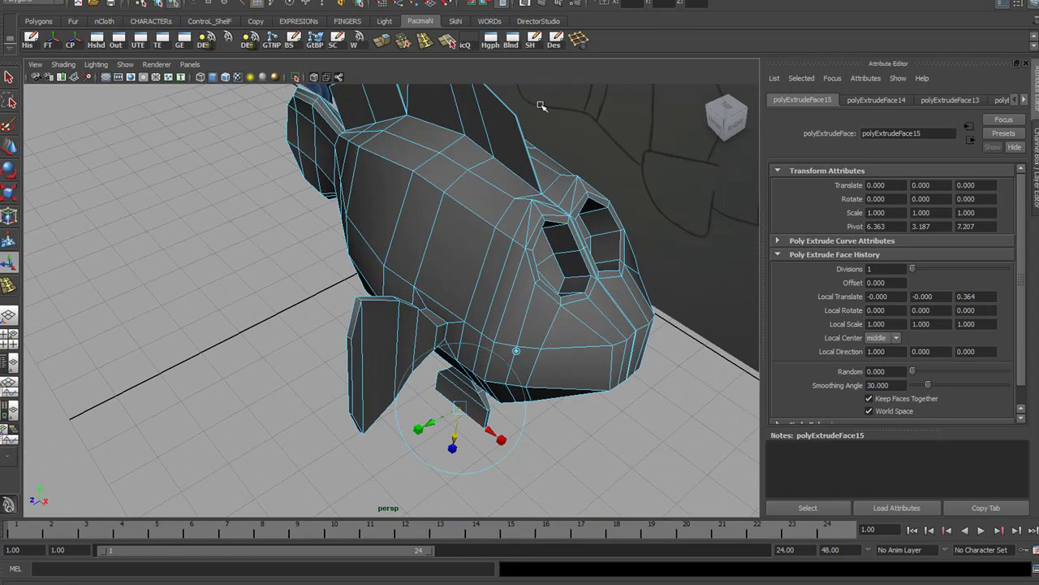
{"action": "right_click_drag", "start_coordinate": [475, 255], "coordinate": [520, 237]}
{"action": "right_click_drag", "start_coordinate": [457, 246], "coordinate": [412, 262], "text": "shift"}
{"action": "left_click_drag", "start_coordinate": [471, 213], "coordinate": [469, 209]}
{"action": "left_click_drag", "start_coordinate": [440, 289], "coordinate": [561, 347], "text": "alt"}
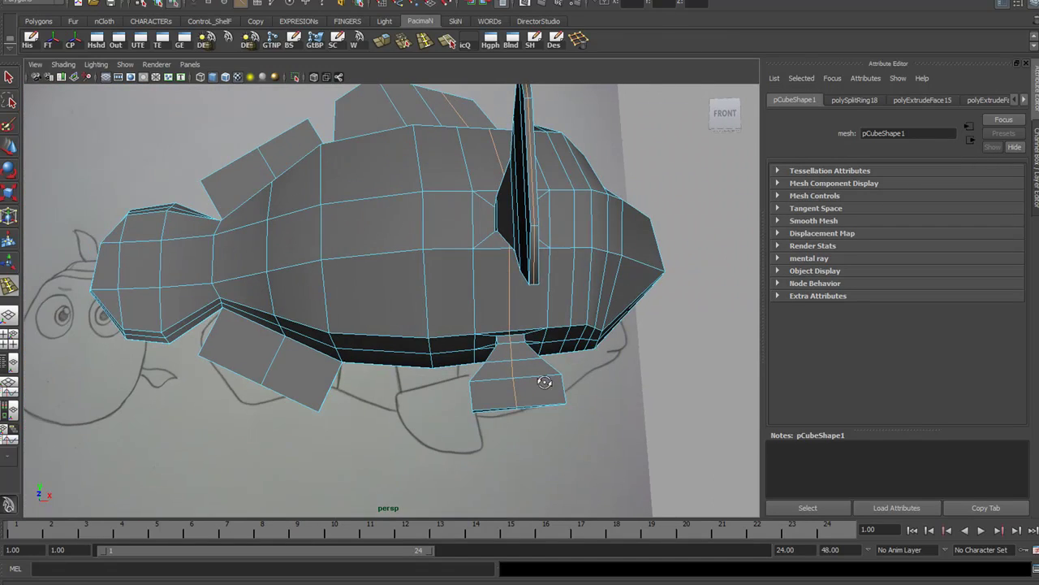
Pull the middle vertices of the pelvic fin's bottom edge downward to round the tip, and preview the mesh smoothed
{"action": "left_click_drag", "start_coordinate": [548, 386], "coordinate": [544, 394], "text": "alt"}
{"action": "right_click_drag", "start_coordinate": [539, 396], "coordinate": [502, 395]}
{"action": "left_click_drag", "start_coordinate": [527, 419], "coordinate": [507, 402]}
{"action": "left_click_drag", "start_coordinate": [514, 363], "coordinate": [514, 372]}
{"action": "key", "text": "3"}
{"action": "mouse_move", "coordinate": [525, 422]}
{"action": "left_mouse_down", "text": "alt"}
{"action": "mouse_move", "coordinate": [544, 439]}
{"action": "mouse_move", "coordinate": [525, 436]}
{"action": "mouse_move", "coordinate": [533, 439]}
{"action": "left_mouse_up", "text": "alt"}
Select all the vertices of the pelvic fin and scale them slightly narrower along the body's length
{"action": "left_click_drag", "start_coordinate": [413, 377], "coordinate": [398, 355]}
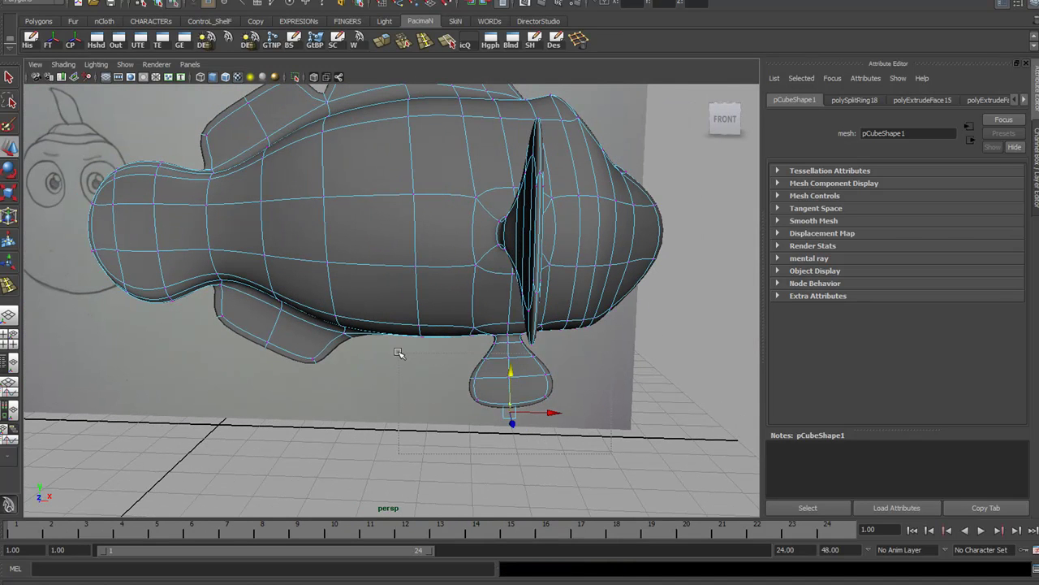
{"action": "right_click_drag", "start_coordinate": [486, 368], "coordinate": [512, 354], "text": "ctrl"}
{"action": "right_click_drag", "start_coordinate": [495, 397], "coordinate": [545, 419], "text": "alt"}
{"action": "left_click_drag", "start_coordinate": [544, 419], "coordinate": [496, 399], "text": "alt"}
{"action": "key", "text": "r"}
{"action": "key", "text": "w"}
{"action": "left_click_drag", "start_coordinate": [451, 364], "coordinate": [513, 382]}
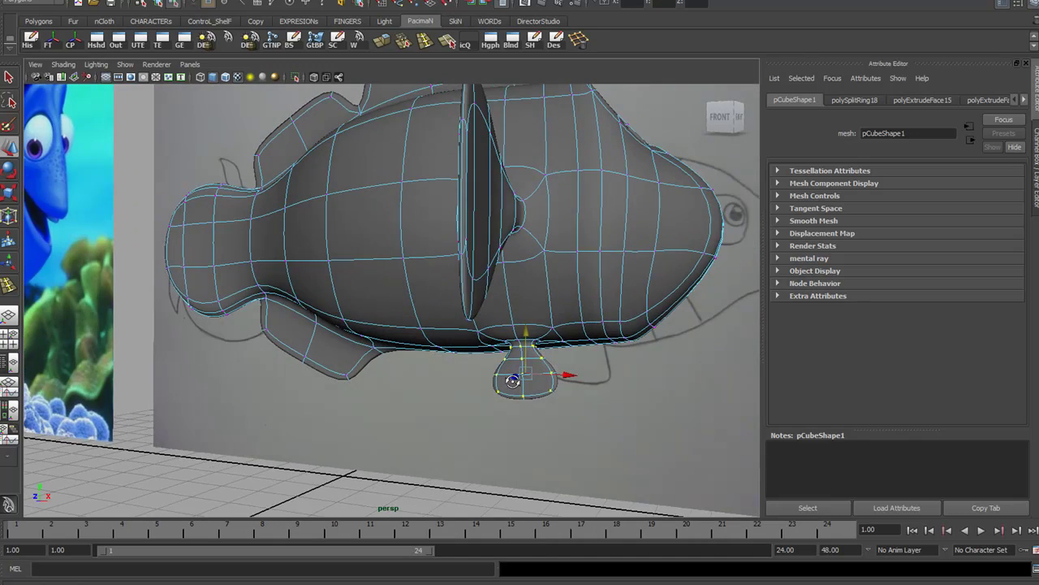
{"action": "right_click_drag", "start_coordinate": [549, 400], "coordinate": [494, 347], "text": "alt"}
{"action": "left_click_drag", "start_coordinate": [378, 416], "coordinate": [174, 420], "text": "alt"}
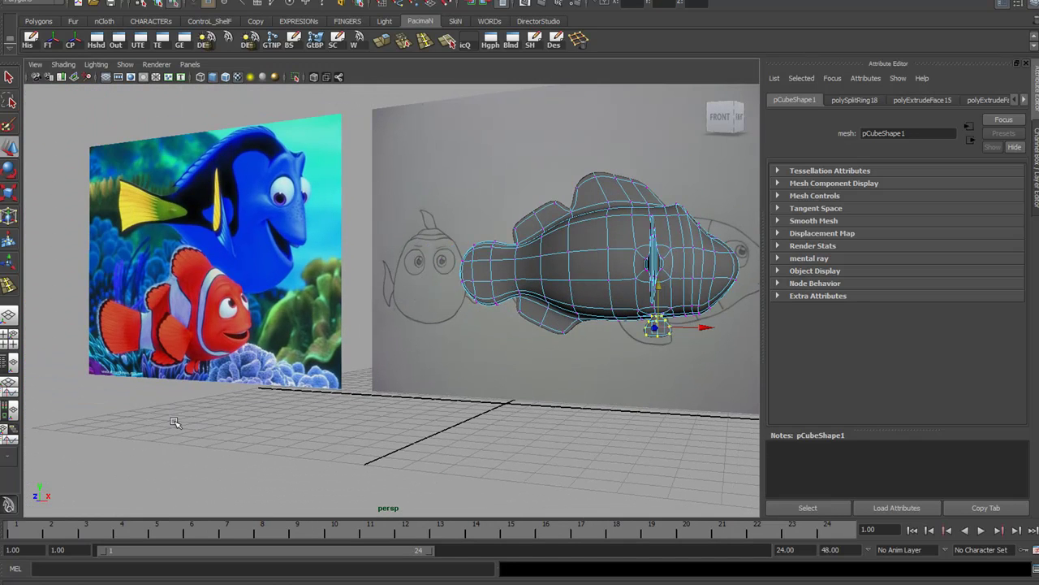
{"action": "left_click_drag", "start_coordinate": [559, 380], "coordinate": [393, 430], "text": "alt"}
{"action": "key", "text": "r"}
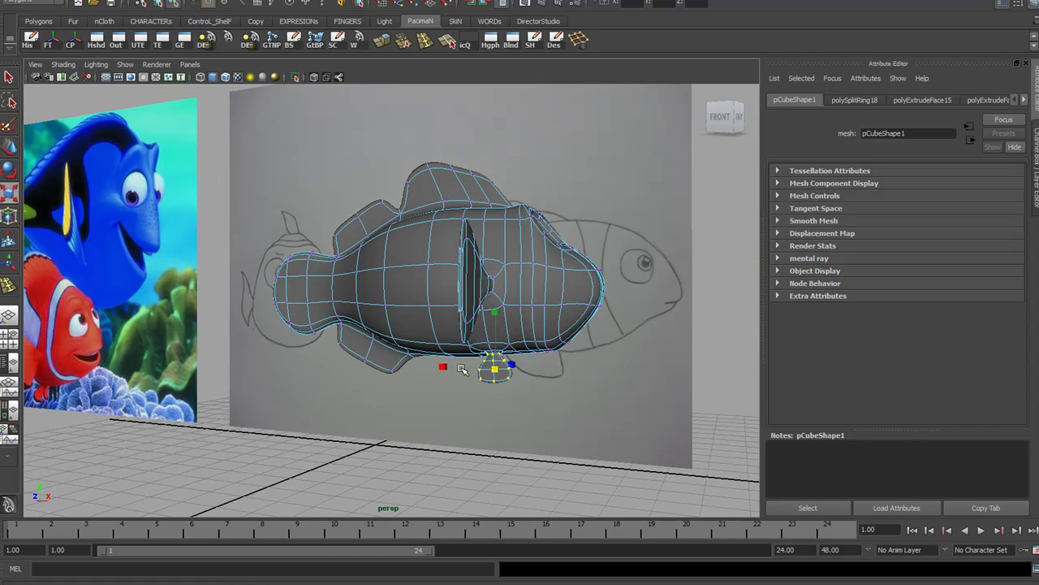
{"action": "left_click_drag", "start_coordinate": [463, 401], "coordinate": [491, 400], "text": "alt"}
{"action": "left_click_drag", "start_coordinate": [430, 356], "coordinate": [436, 356]}
Return to object mode and examine the smoothed fish from the front and side, with the whole mesh selected
{"action": "right_click_drag", "start_coordinate": [439, 315], "coordinate": [456, 306]}
{"action": "left_click", "coordinate": [431, 307]}
{"action": "left_click", "coordinate": [563, 414]}
{"action": "left_click_drag", "start_coordinate": [565, 416], "coordinate": [544, 375], "text": "alt"}
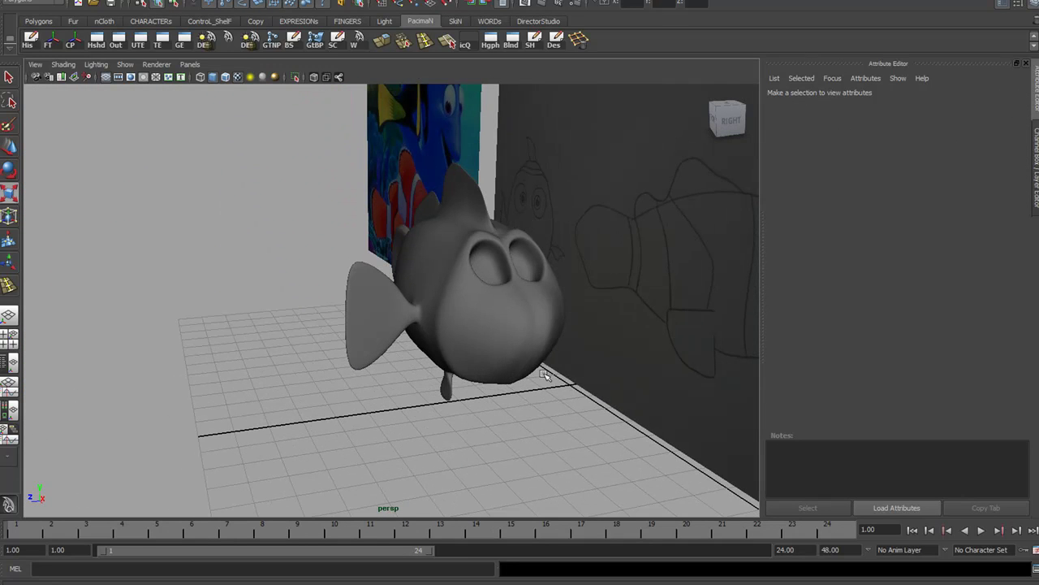
{"action": "left_click", "coordinate": [528, 336]}
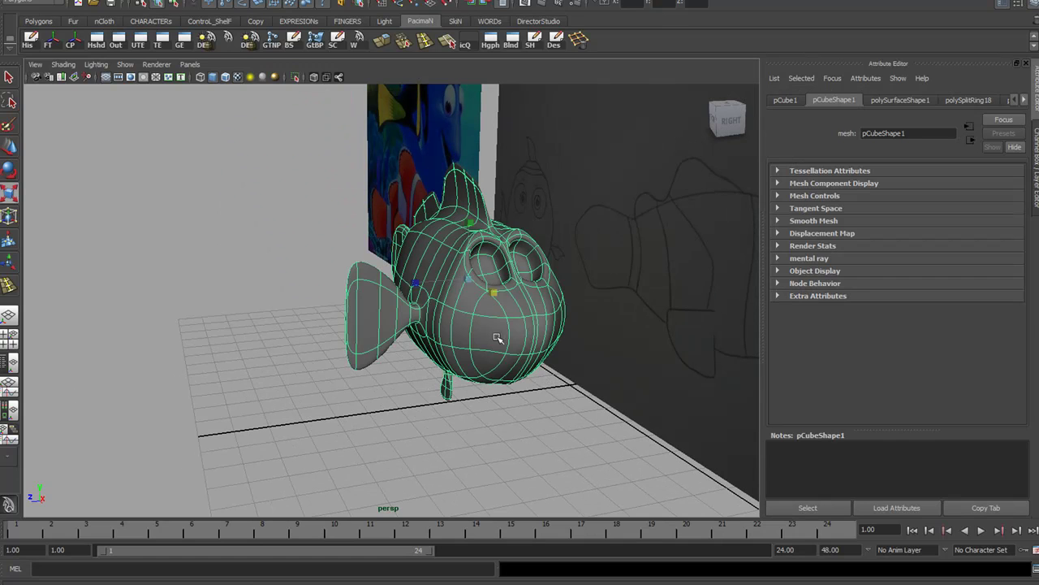
{"action": "scroll", "coordinate": [519, 349], "scroll_direction": "up", "scroll_amount": 2}
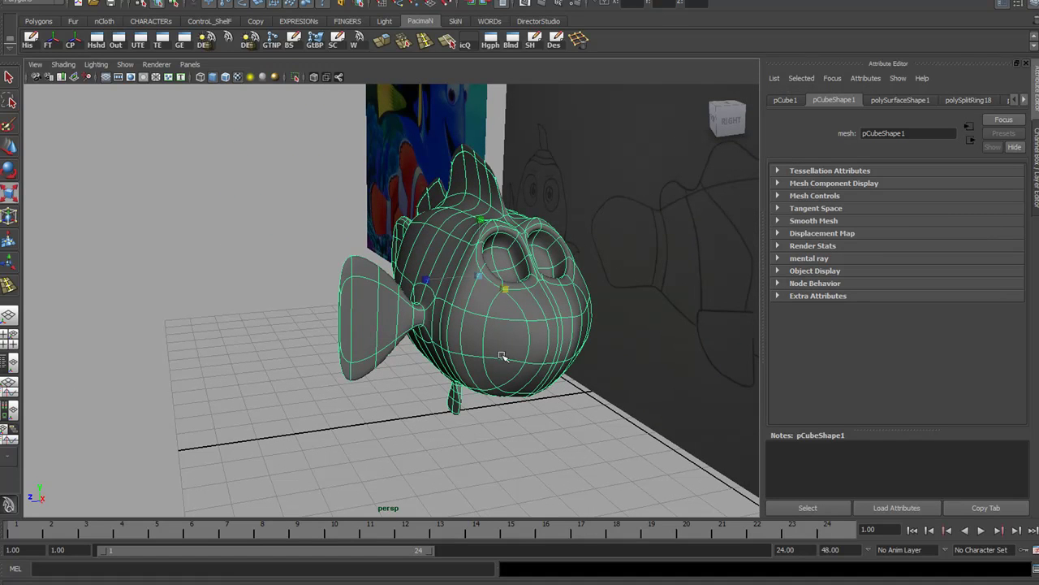
{"action": "left_click_drag", "start_coordinate": [508, 356], "coordinate": [564, 351], "text": "alt"}
{"action": "right_click_drag", "start_coordinate": [563, 352], "coordinate": [563, 377], "text": "alt"}
{"action": "left_click_drag", "start_coordinate": [562, 378], "coordinate": [527, 408], "text": "alt"}
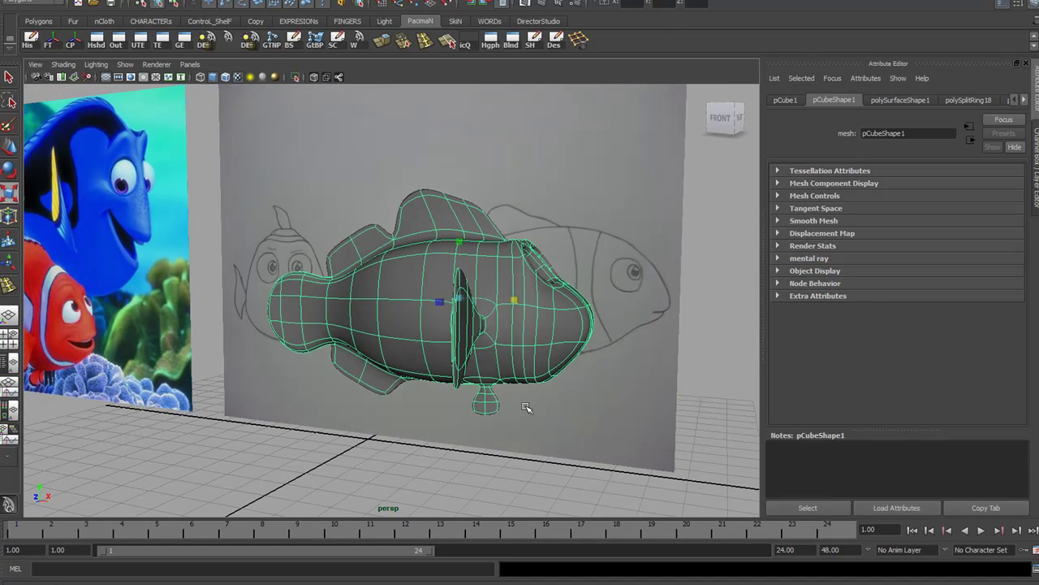